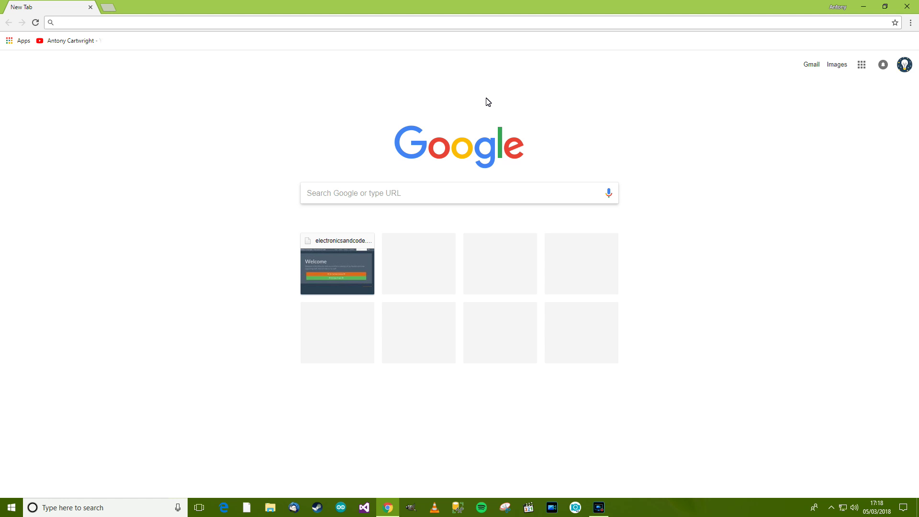
# - Search Google for "easy eda" and preview the annotated EasyEDA overview screenshot from the image results
pyautogui.click(516, 192)
pyautogui.write('easy eda')
pyautogui.press('Return')
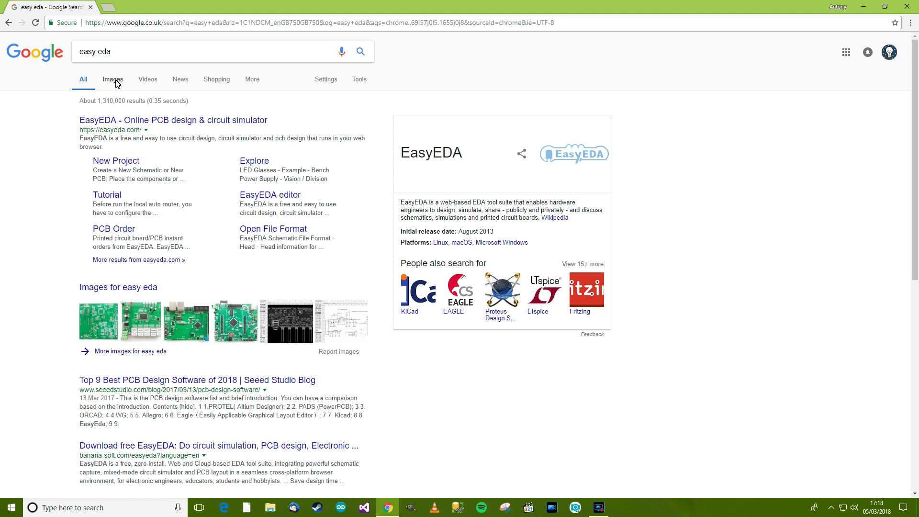
pyautogui.click(115, 80)
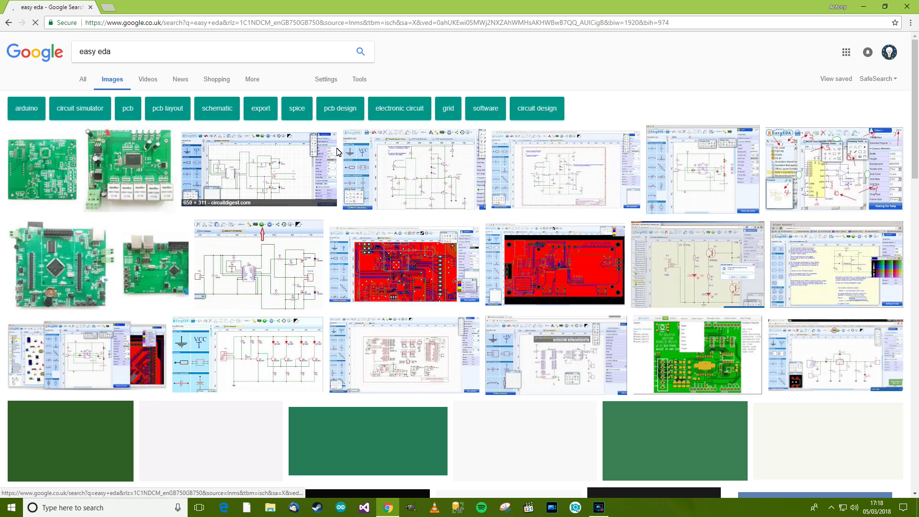
pyautogui.click(776, 174)
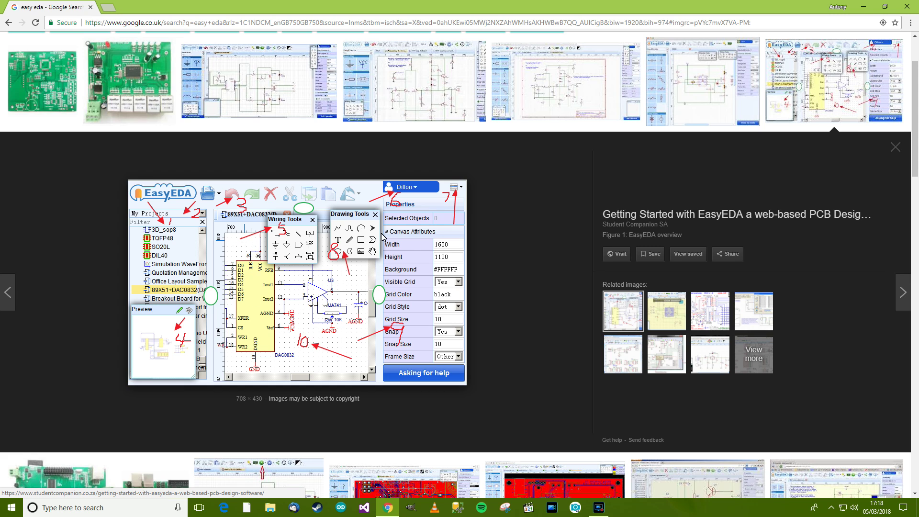
# - Examine the annotated EasyEDA editor screenshot, including its wiring tools, drawing tools and canvas properties
pyautogui.scroll(1, 446, 253)
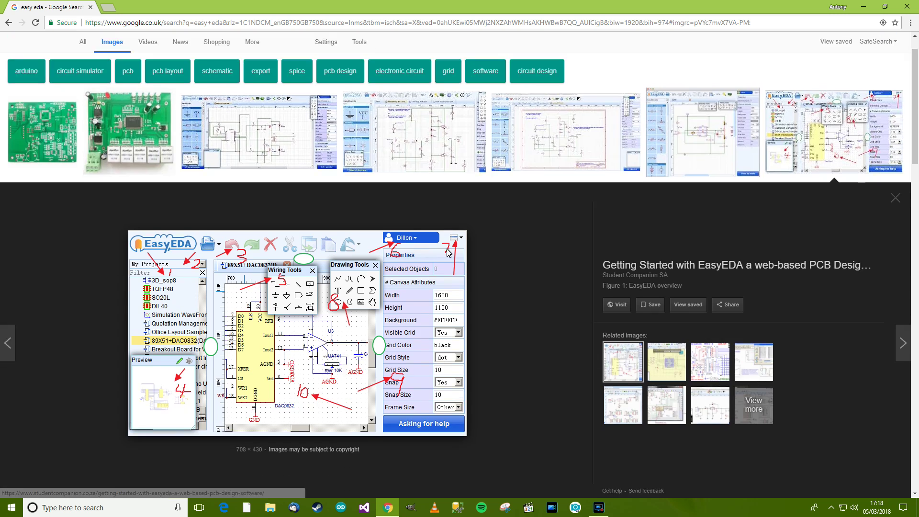
pyautogui.scroll(-1, 448, 252)
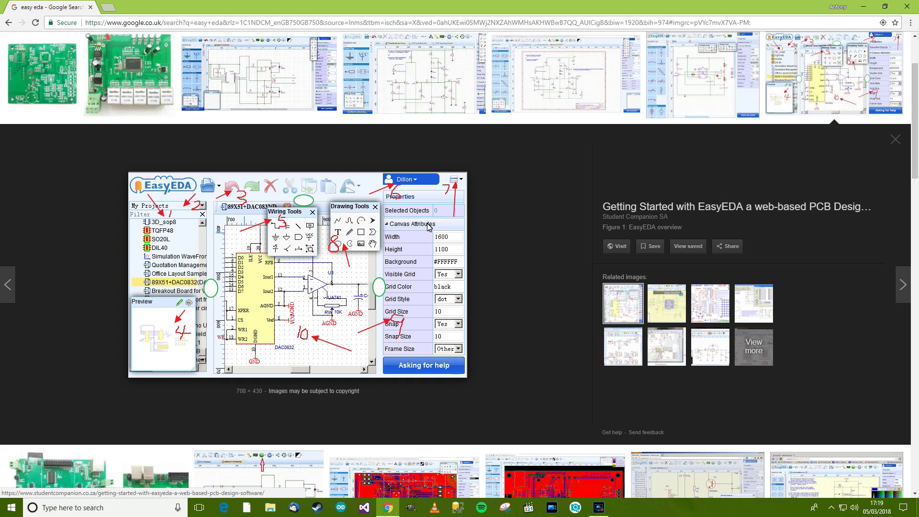
pyautogui.scroll(1, 335, 216)
pyautogui.scroll(1, 334, 216)
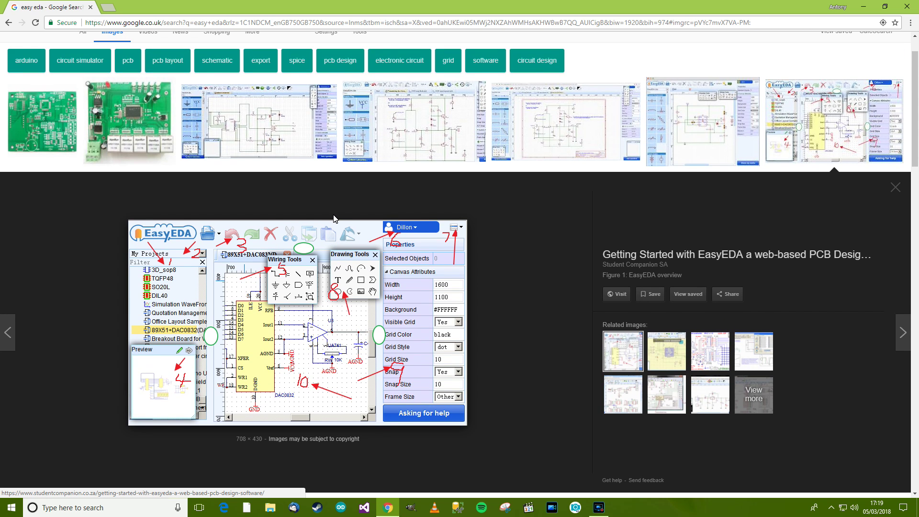
pyautogui.scroll(-1, 337, 223)
pyautogui.scroll(1, 342, 224)
pyautogui.scroll(2, 344, 226)
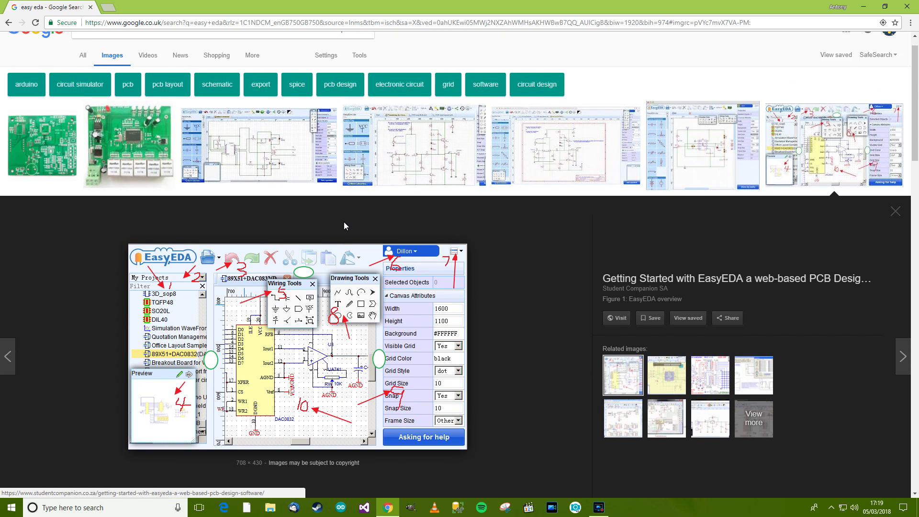
pyautogui.scroll(-3, 364, 220)
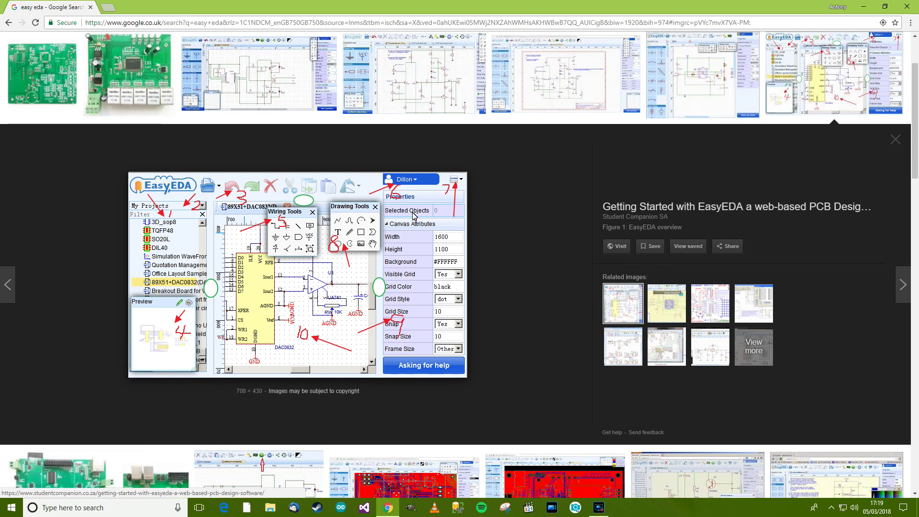
pyautogui.scroll(2, 431, 158)
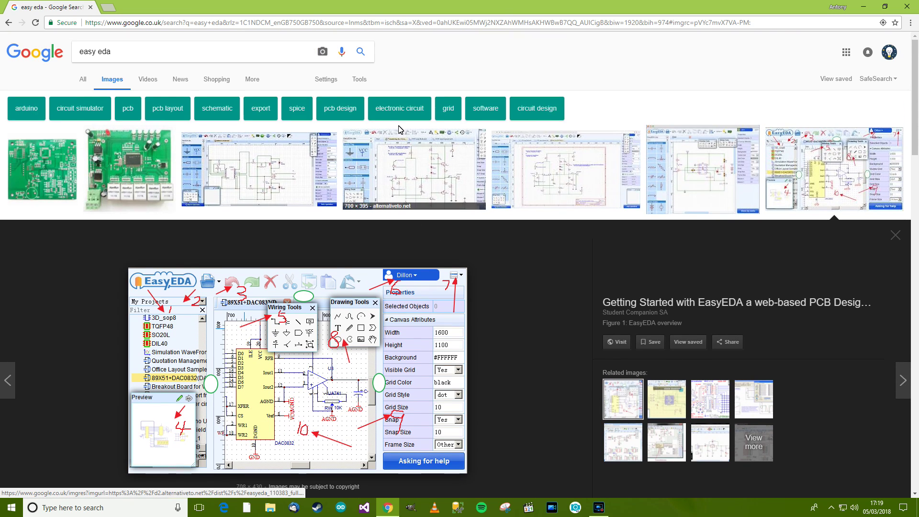
# - Replace the EasyEDA search with "fritzing" and visit the Fritzing home page from the web results
pyautogui.click(9, 23)
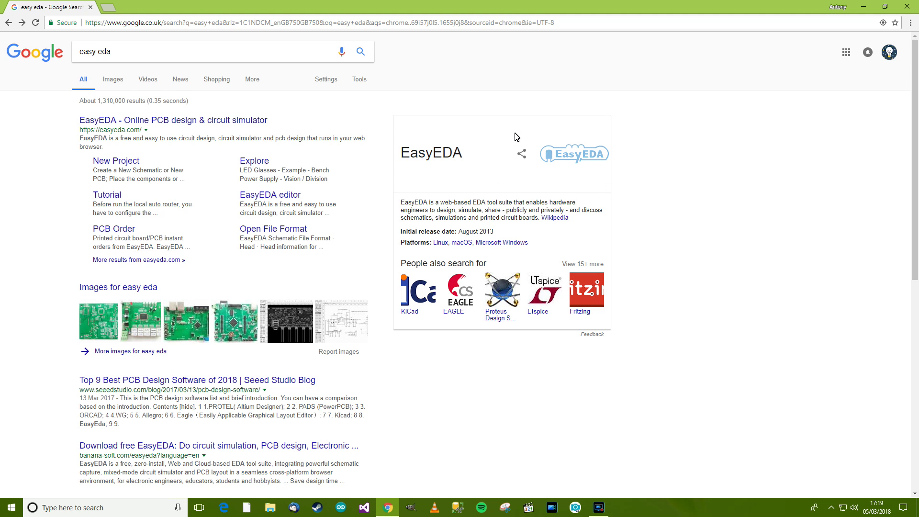
pyautogui.click(81, 57)
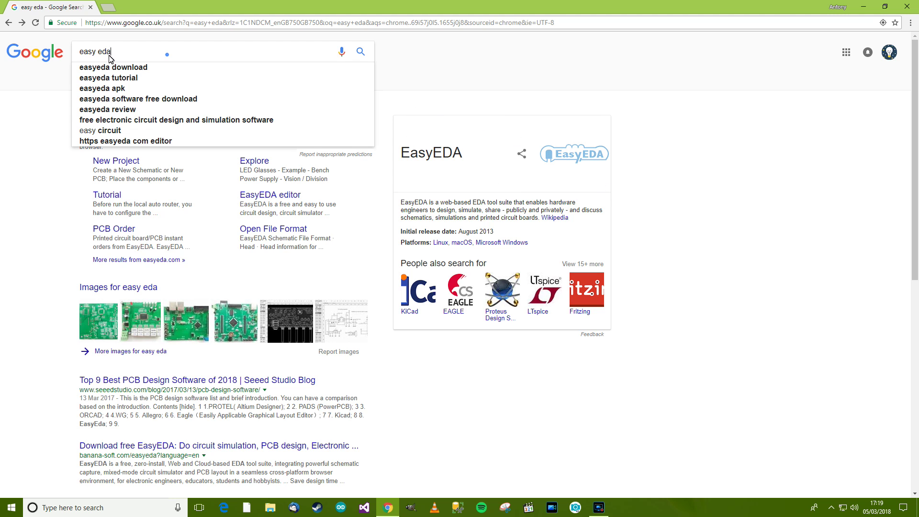
pyautogui.tripleClick(167, 54)
pyautogui.click(120, 53)
pyautogui.tripleClick(130, 54)
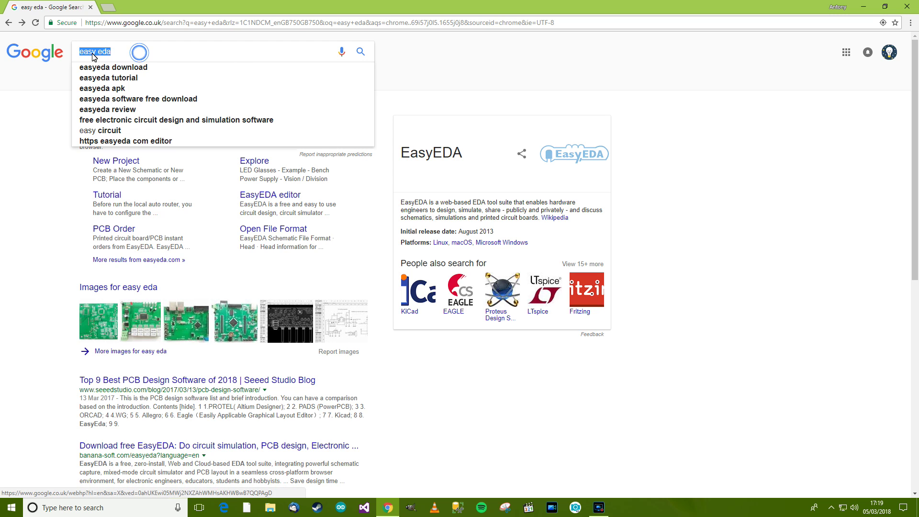
pyautogui.press('BackSpace')
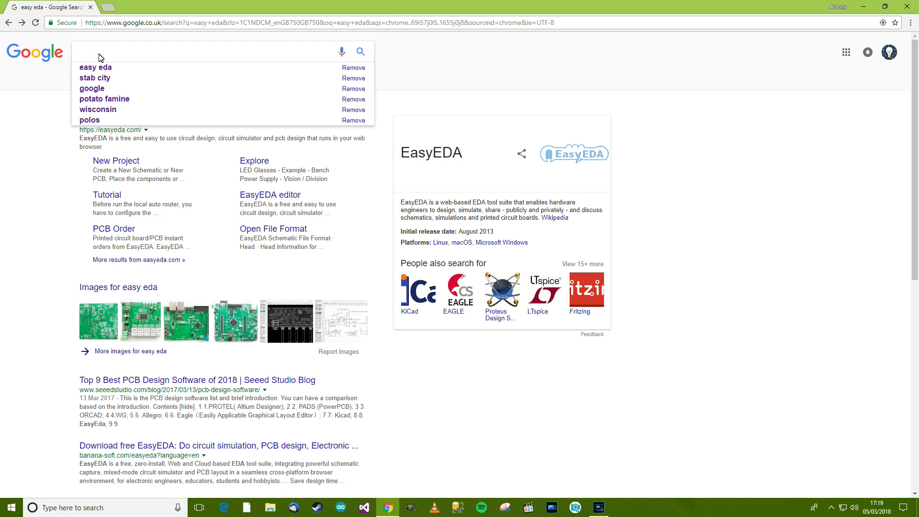
pyautogui.click(510, 84)
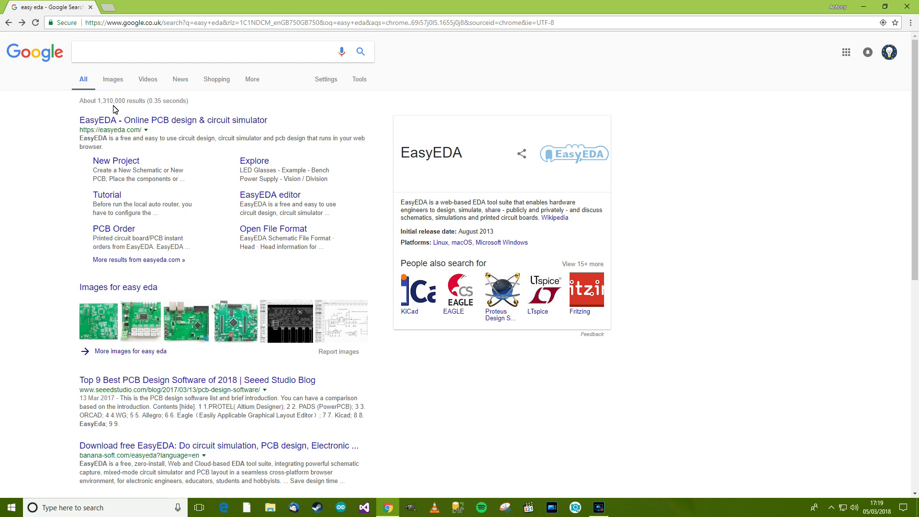
pyautogui.click(123, 56)
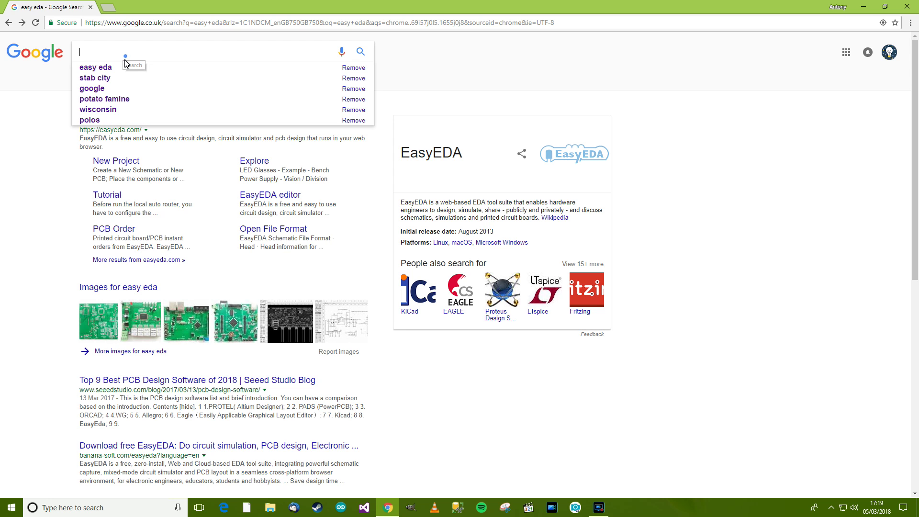
pyautogui.write('fritzing')
pyautogui.press('Return')
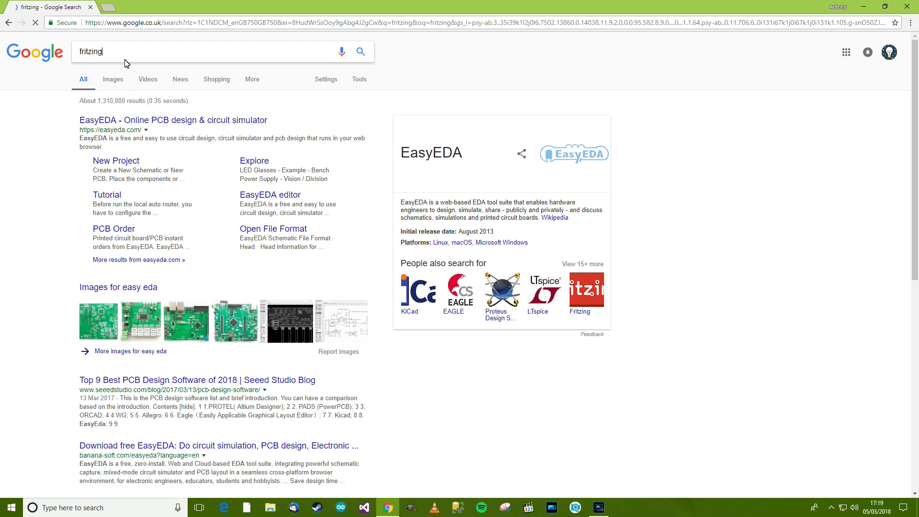
pyautogui.click(127, 120)
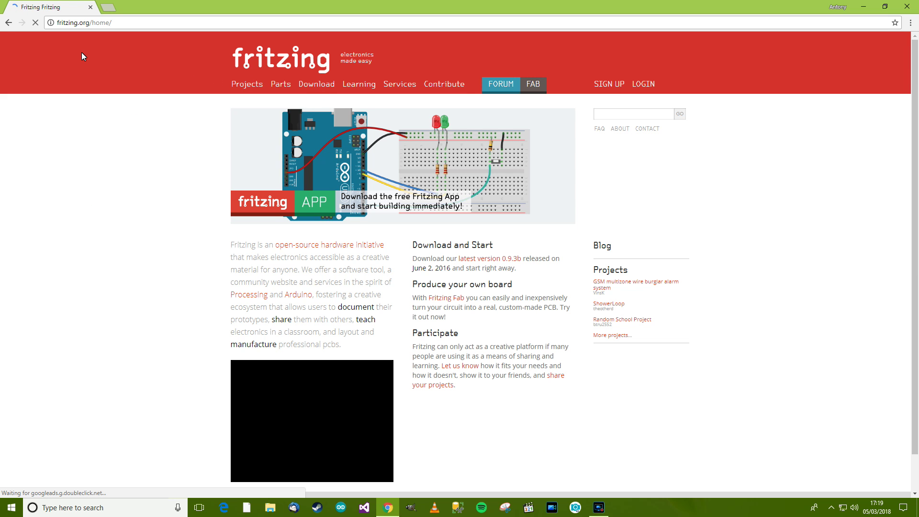
pyautogui.click(7, 24)
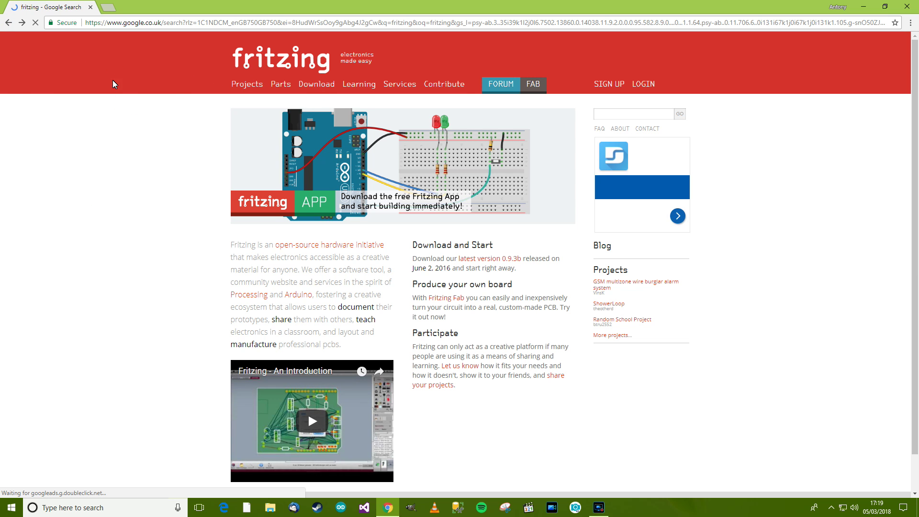
# - Browse the Fritzing image results and preview the Wikimedia Commons screenshot of the breadboard circuit with two motors
pyautogui.click(108, 80)
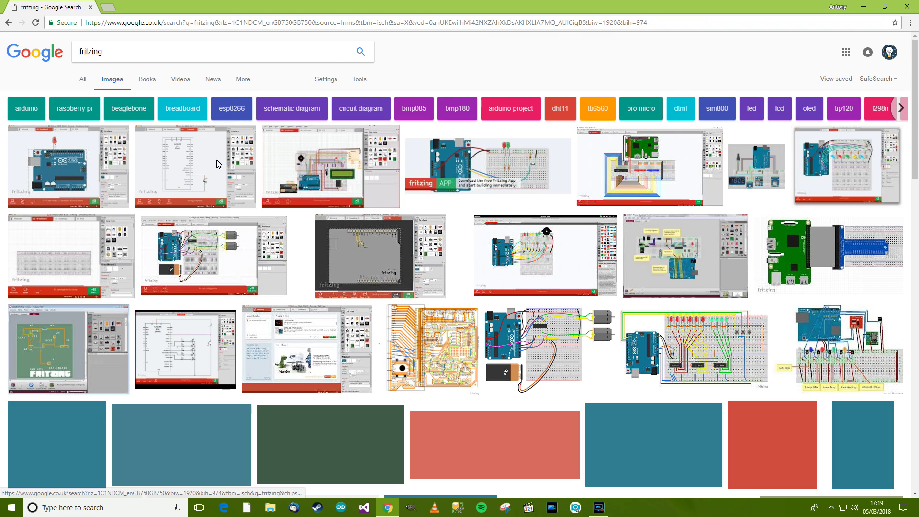
pyautogui.scroll(-4, 513, 134)
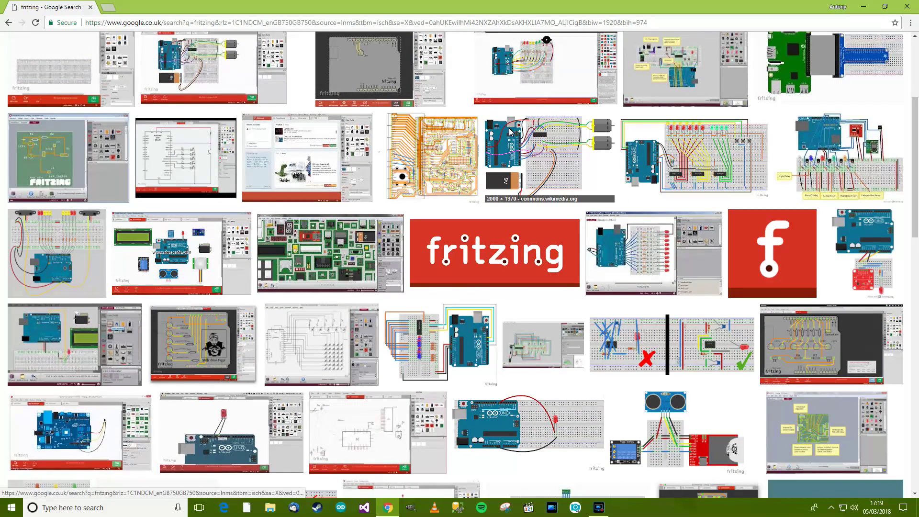
pyautogui.scroll(4, 513, 134)
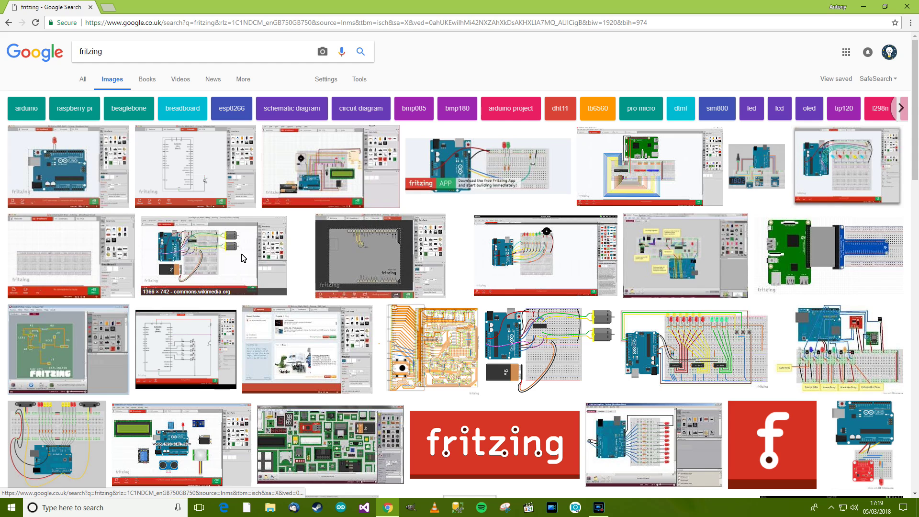
pyautogui.click(198, 252)
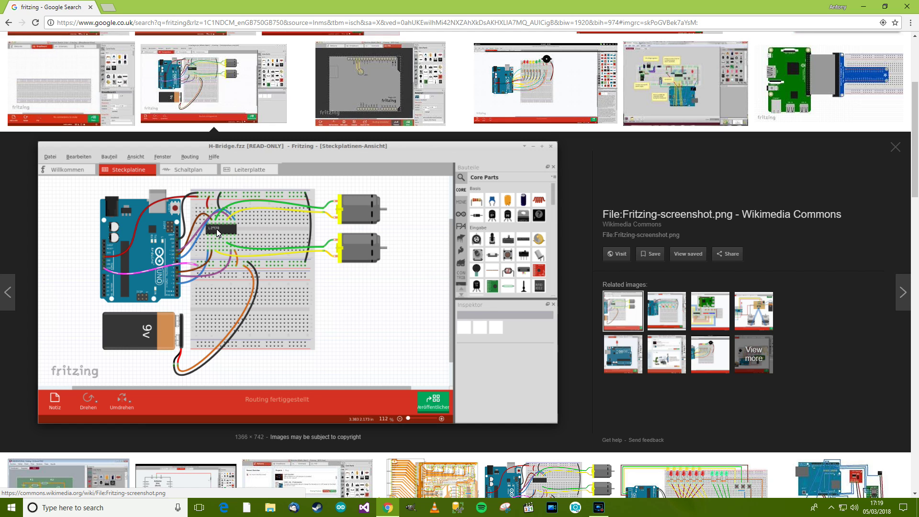
# - Search Google Images for "design spark" in place of the Fritzing query
pyautogui.scroll(4, 268, 230)
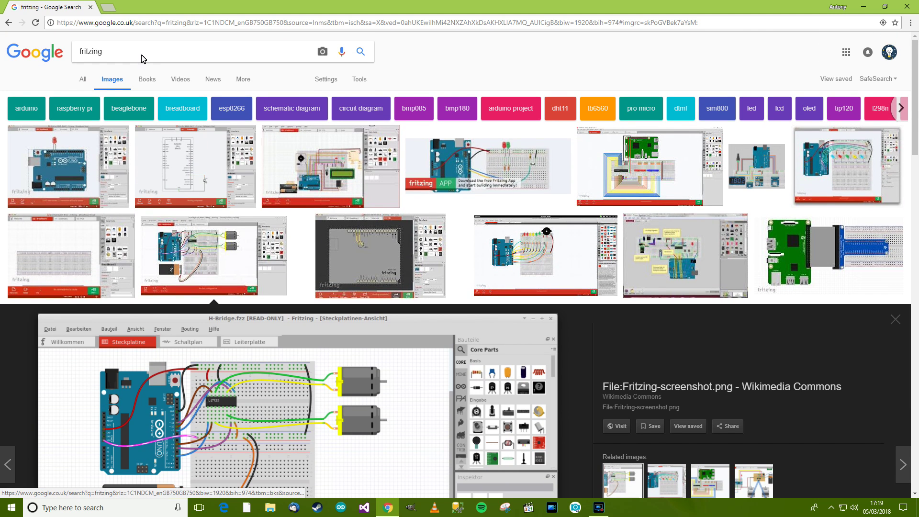
pyautogui.moveTo(128, 54); pyautogui.dragTo(16, 58)
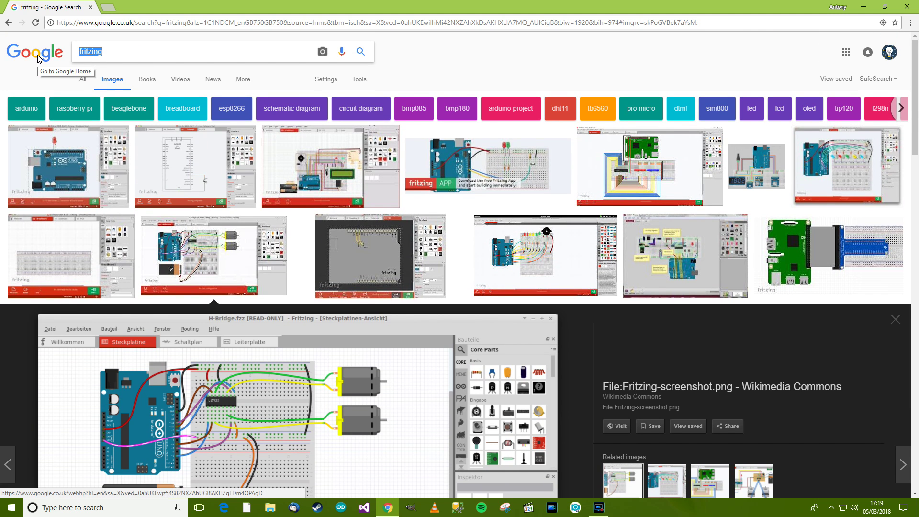
pyautogui.write('design spark')
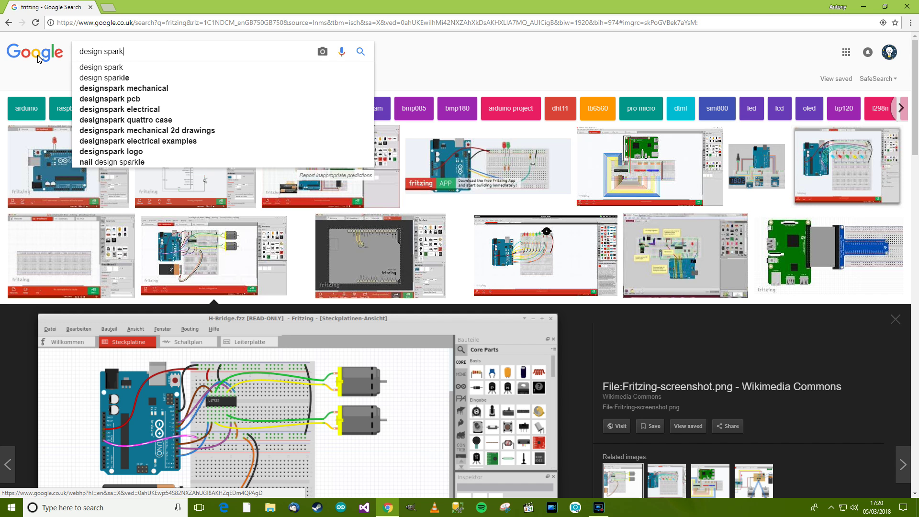
pyautogui.press('Return')
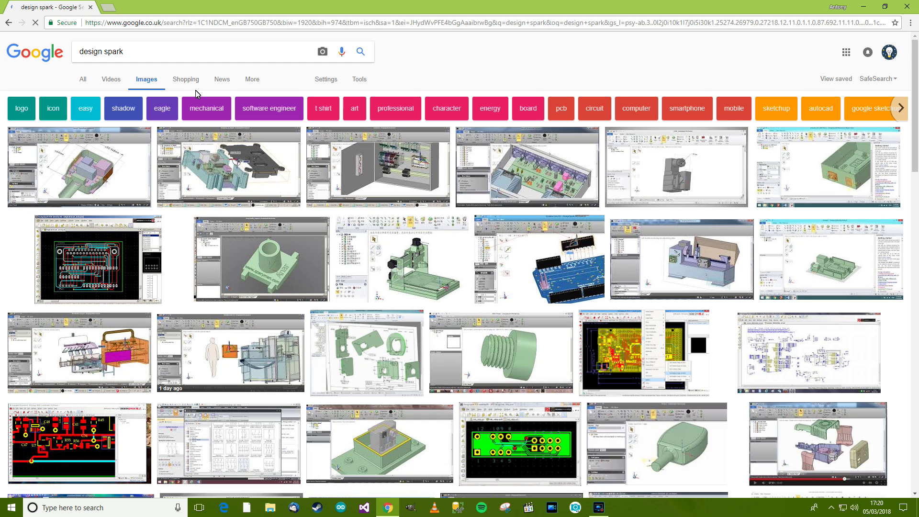
# - Switch to the web results and refine the search to "design spark pcb"
pyautogui.click(84, 79)
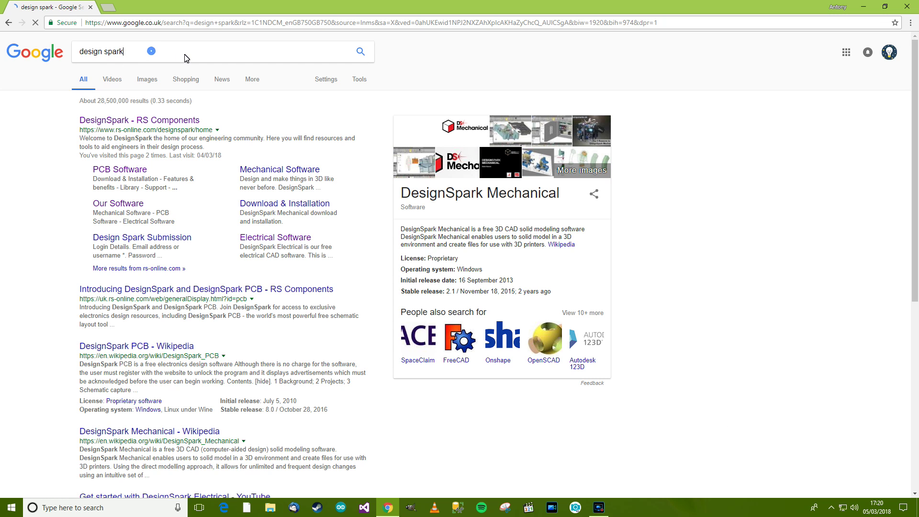
pyautogui.click(186, 57)
pyautogui.write('pcb')
pyautogui.press('Return')
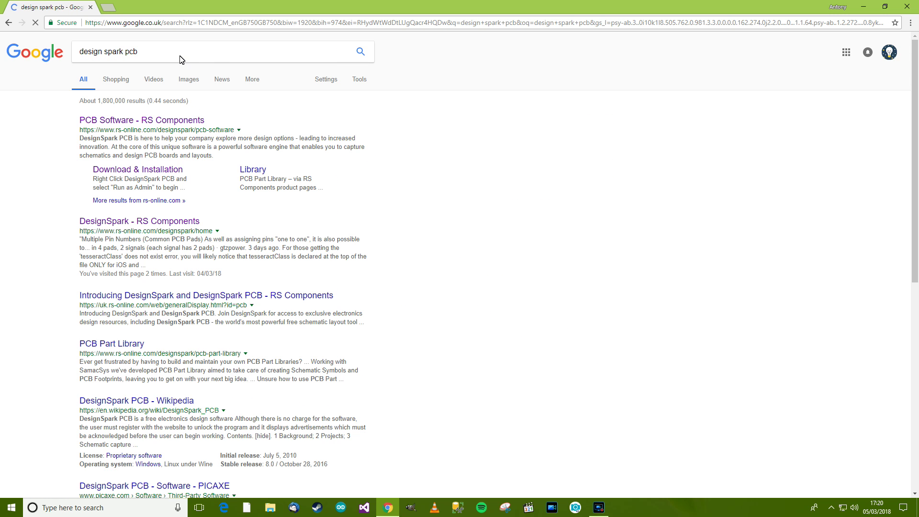
# - Browse the image results for "design spark pcb" and preview the Electronics Weekly 3D view of the Arduino board
pyautogui.click(189, 78)
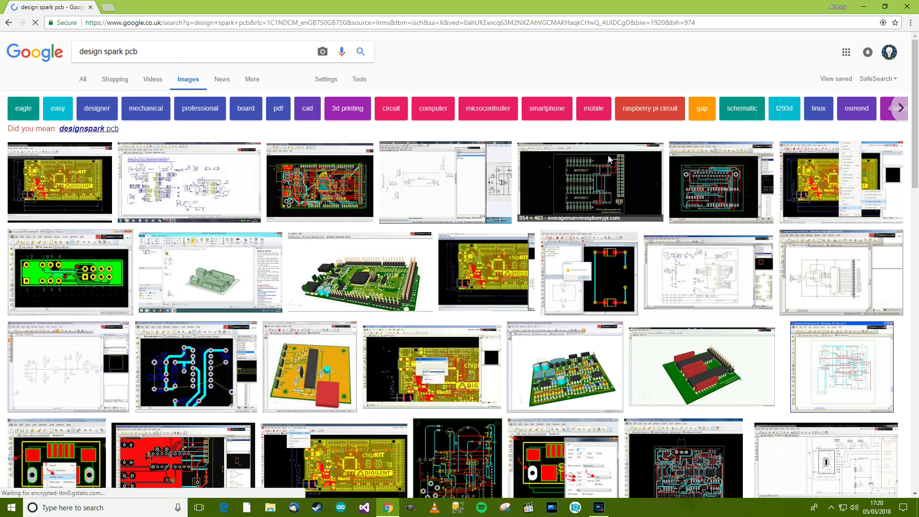
pyautogui.scroll(-2, 604, 187)
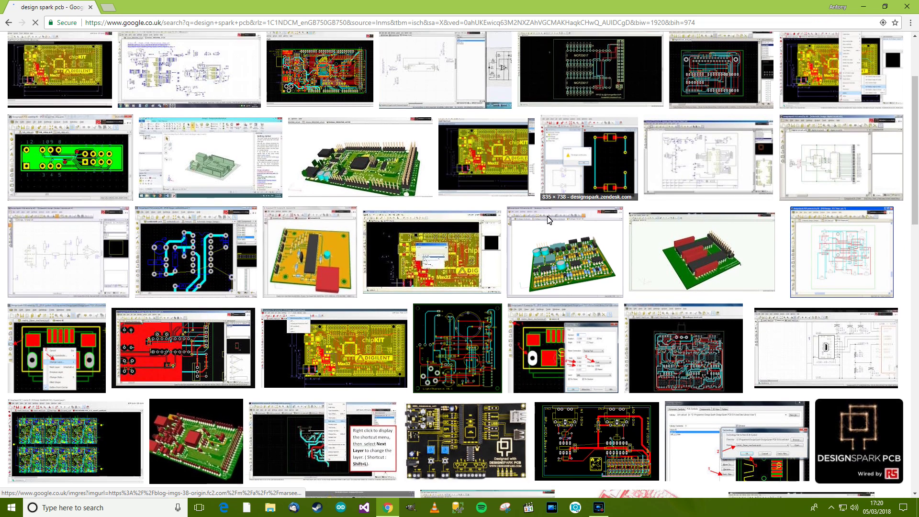
pyautogui.scroll(-4, 593, 216)
pyautogui.scroll(3, 549, 206)
pyautogui.scroll(3, 550, 208)
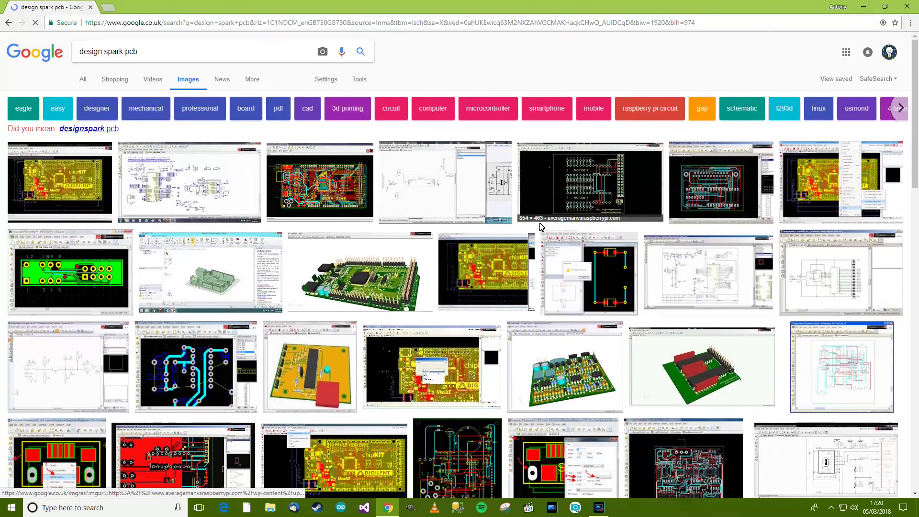
pyautogui.click(384, 267)
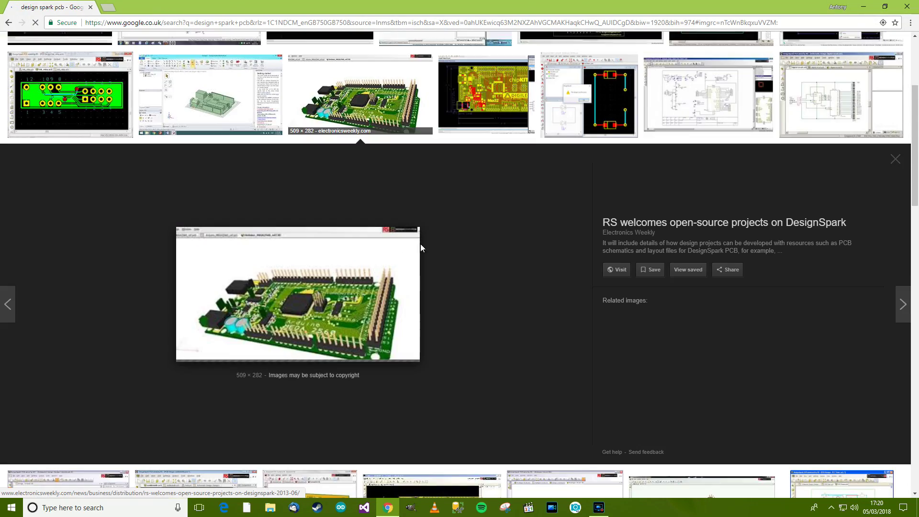
# - Look further down the DesignSpark PCB image results for more schematic and board layout examples
pyautogui.scroll(-12, 525, 199)
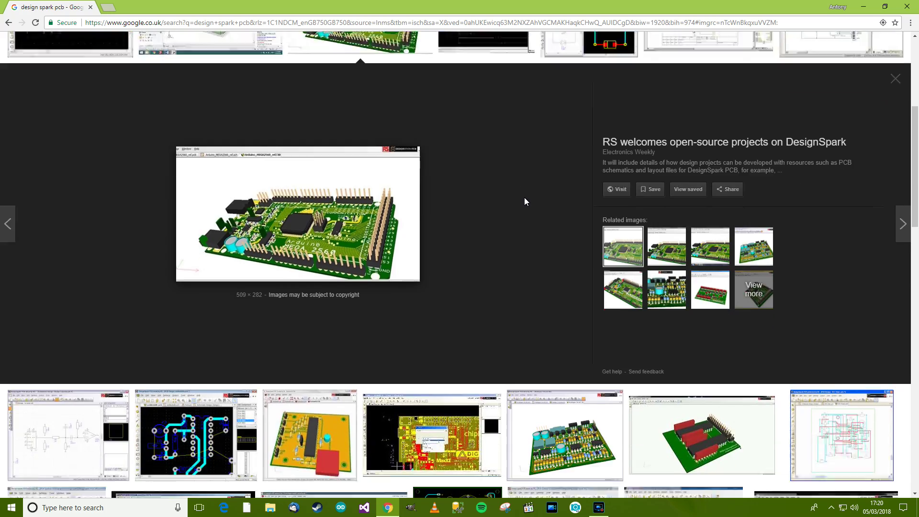
pyautogui.scroll(-3, 527, 191)
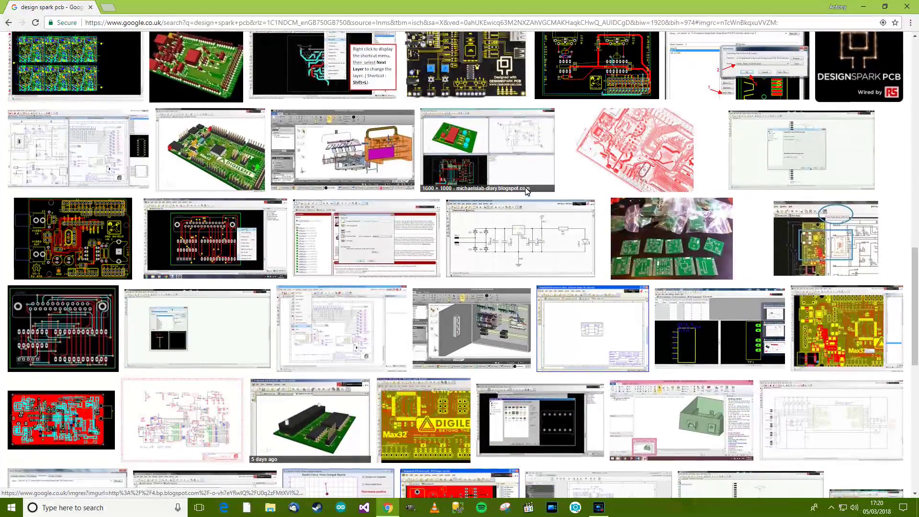
pyautogui.scroll(-8, 554, 193)
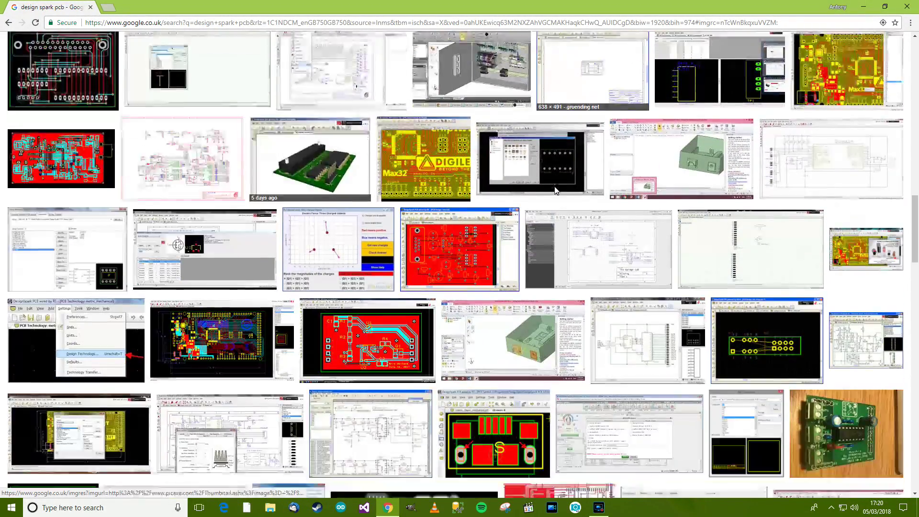
# - Skim more of the DesignSpark PCB image results and return to the start of the results page
pyautogui.scroll(-2, 513, 237)
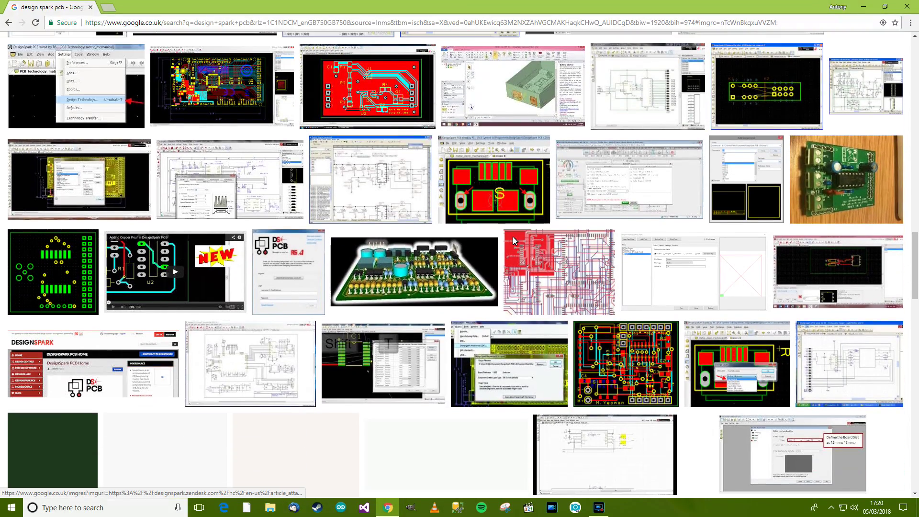
pyautogui.scroll(10, 575, 235)
pyautogui.scroll(15, 635, 231)
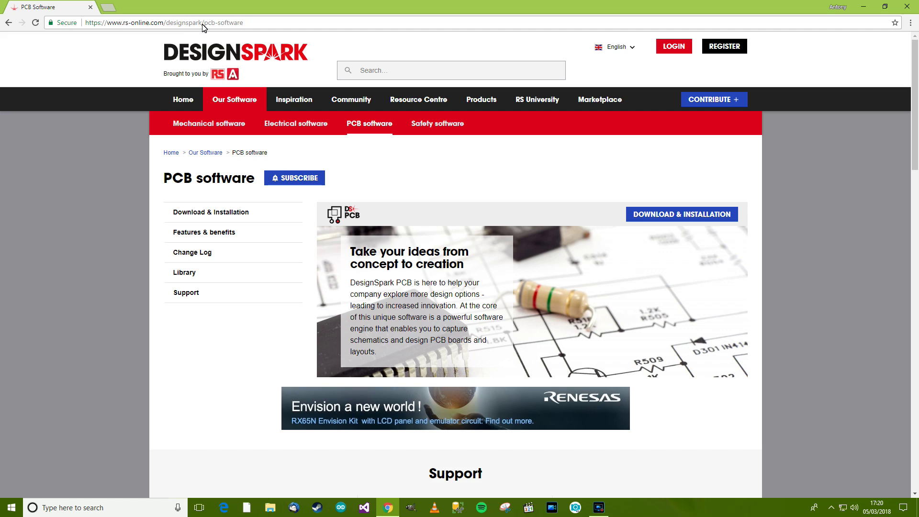
# - Look over the DesignSpark PCB software page on rs-online.com, including its download option and support section
pyautogui.click(244, 23)
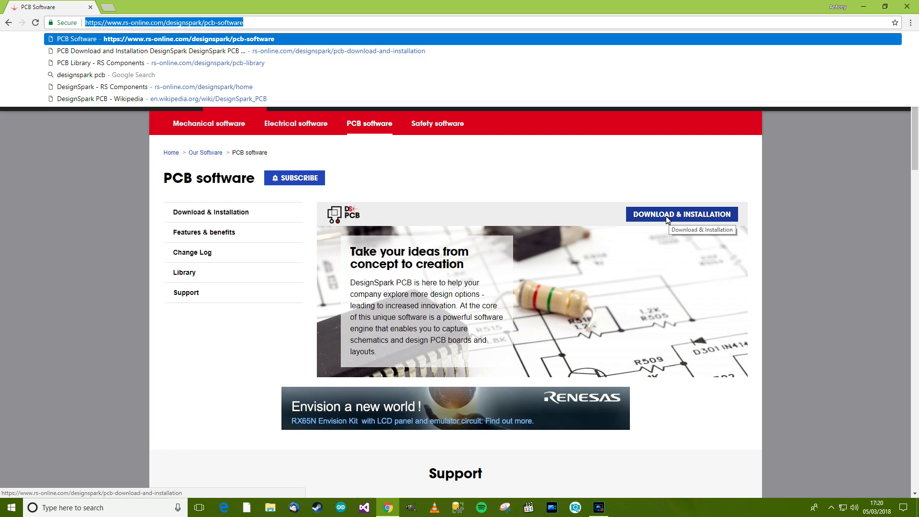
pyautogui.scroll(-3, 712, 150)
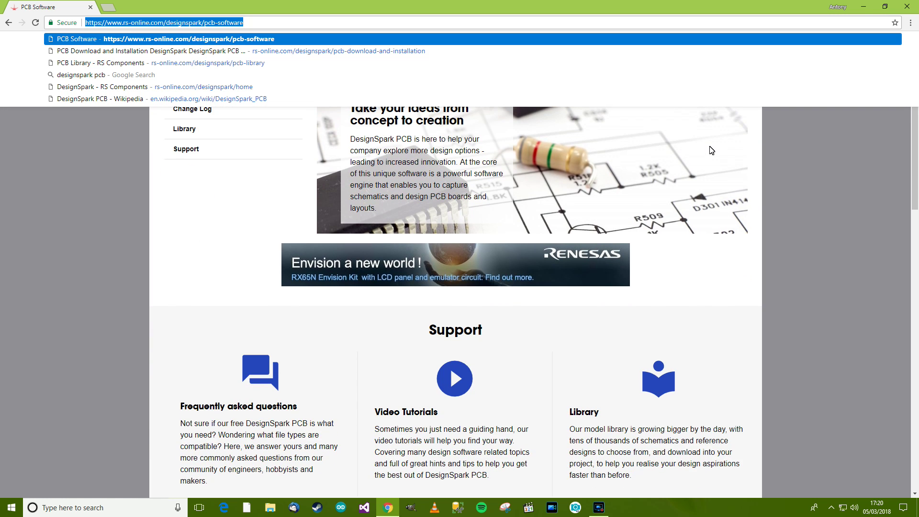
pyautogui.scroll(3, 712, 150)
pyautogui.press('Return')
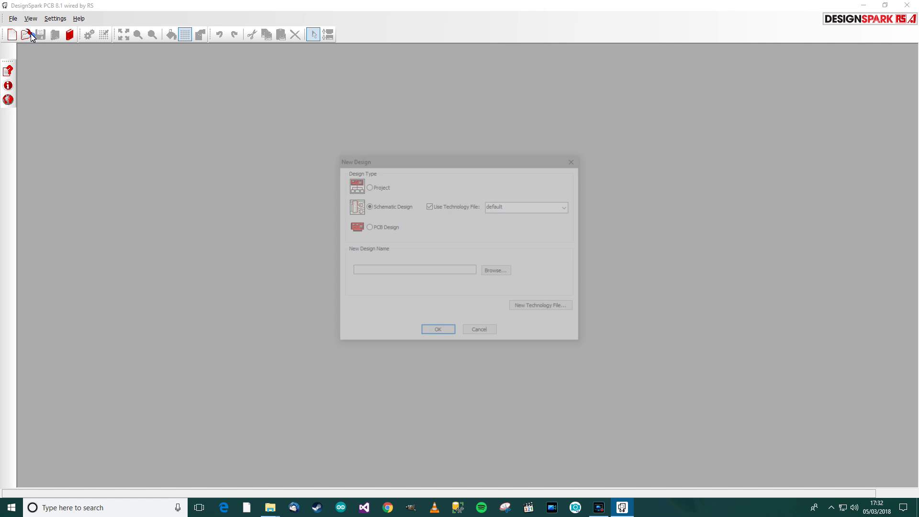
# - Switch to DesignSpark PCB and create a new project named vd1 in the Examples folder
pyautogui.click(368, 186)
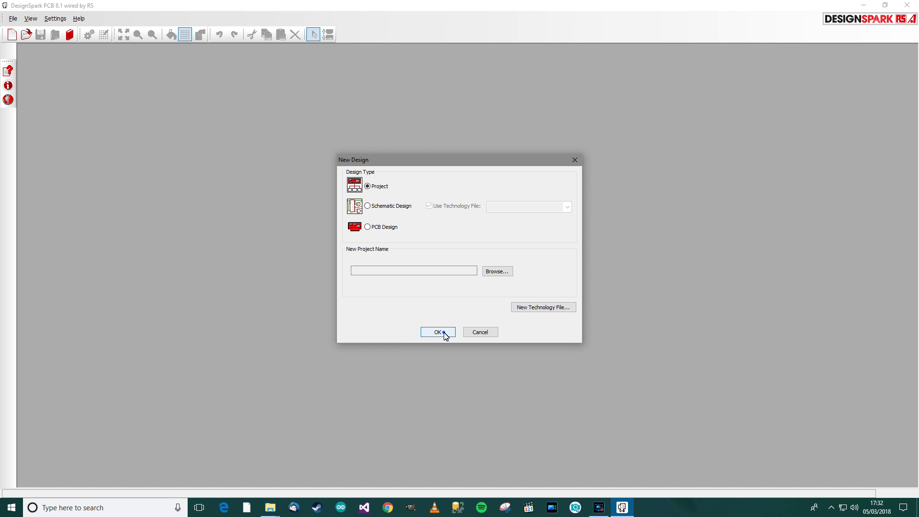
pyautogui.click(444, 333)
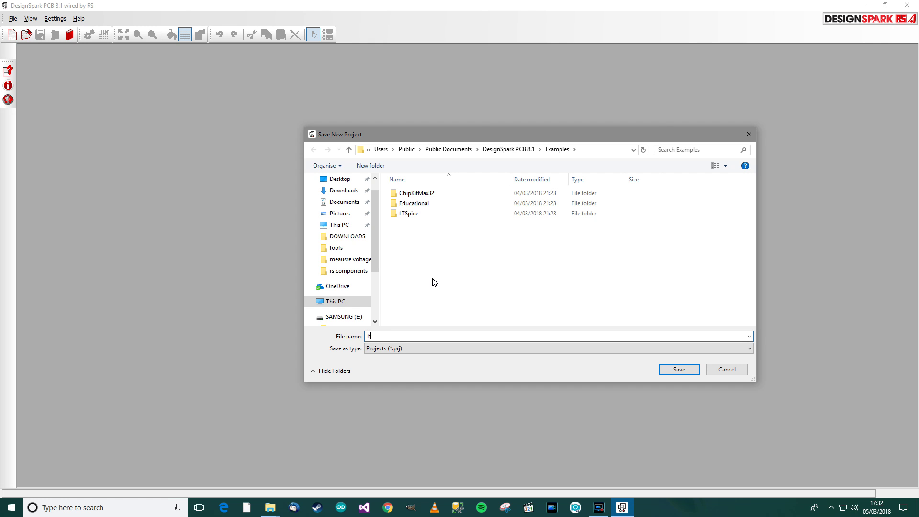
pyautogui.write('d')
pyautogui.press('BackSpace')
pyautogui.press('Return')
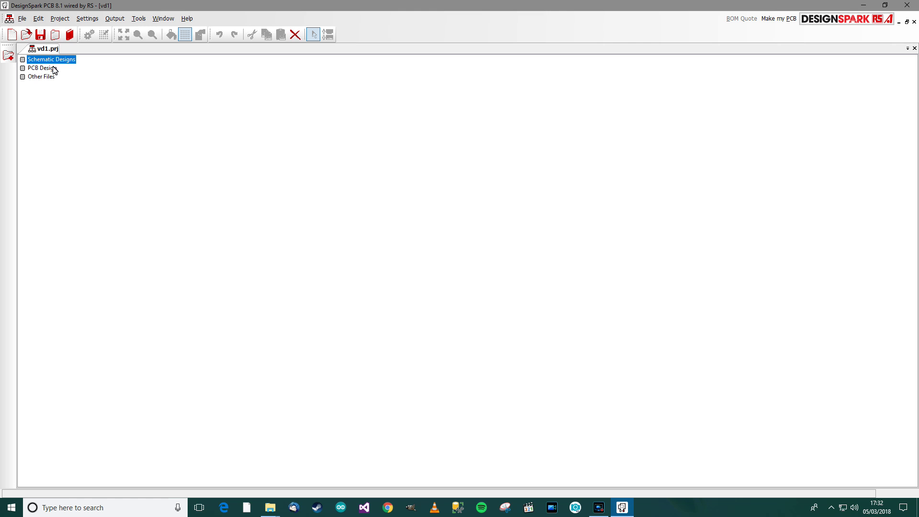
# - Add a new schematic design named dv1schem to the open project, using the default technology file
pyautogui.click(45, 79)
pyautogui.click(22, 18)
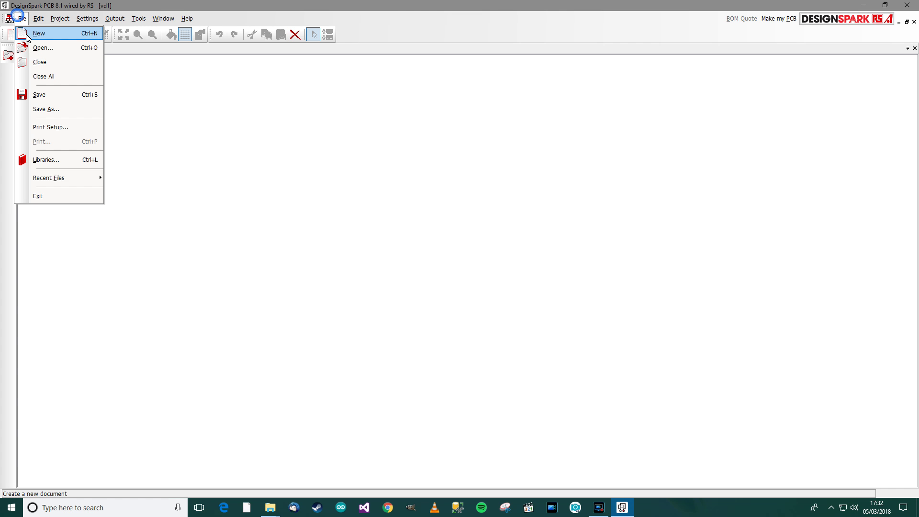
pyautogui.click(35, 37)
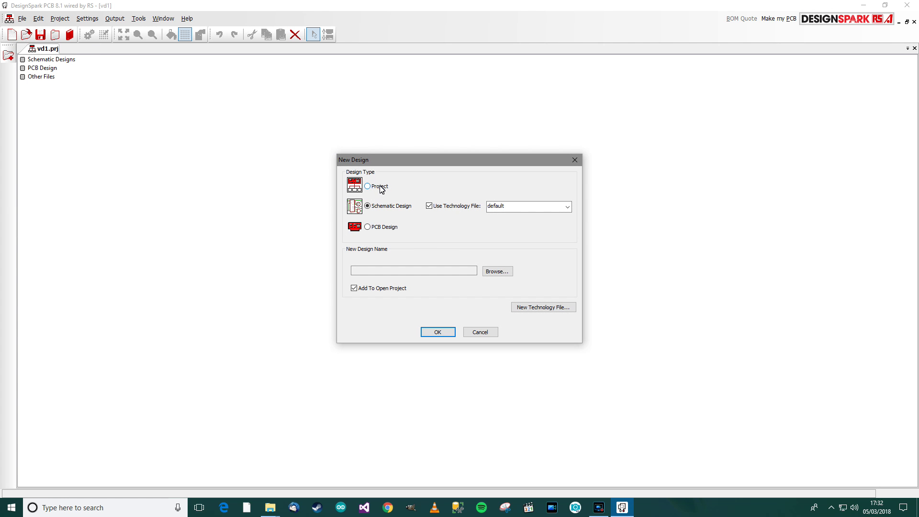
pyautogui.click(437, 331)
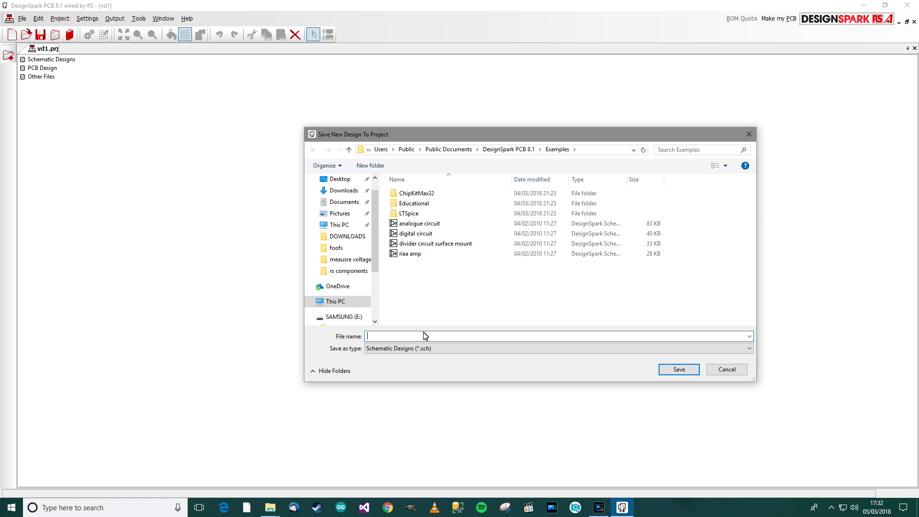
pyautogui.write('dv1schem')
pyautogui.press('Return')
pyautogui.press('Return')
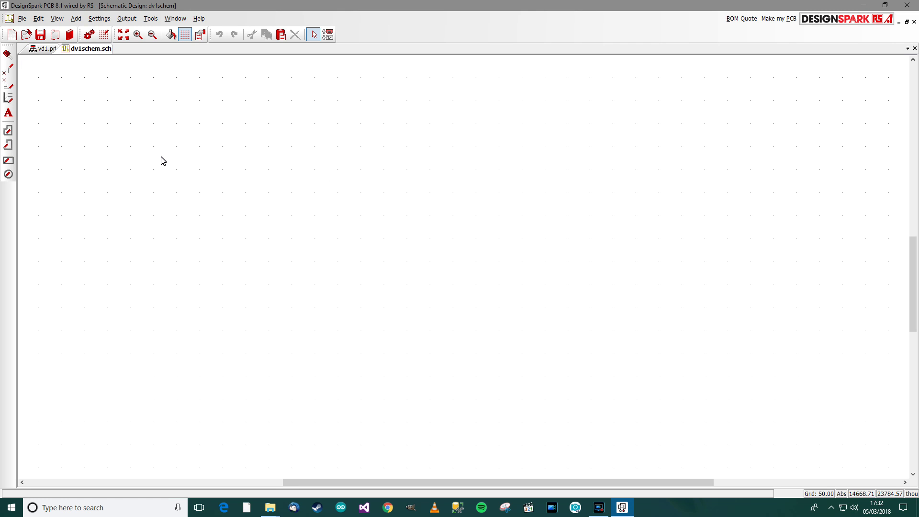
# - Place a +V supply symbol from the DesignSpark library in the upper area of the schematic
pyautogui.click(7, 55)
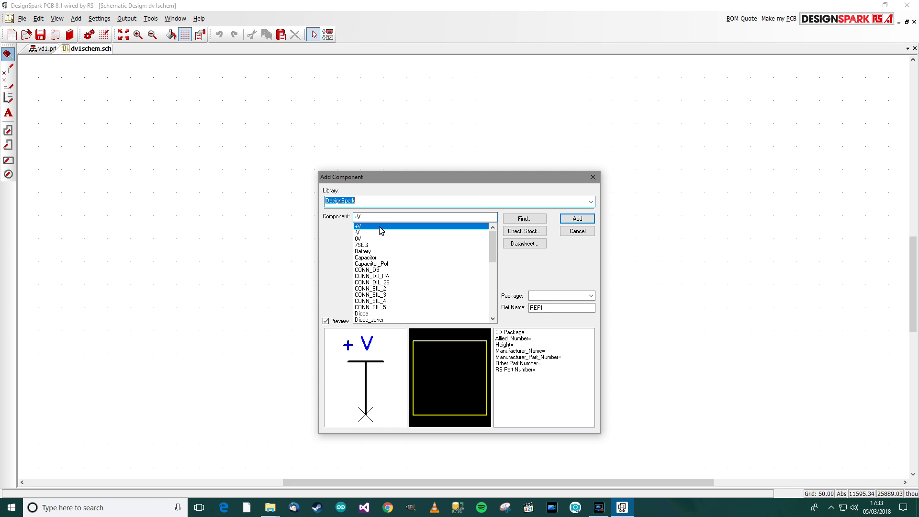
pyautogui.click(592, 201)
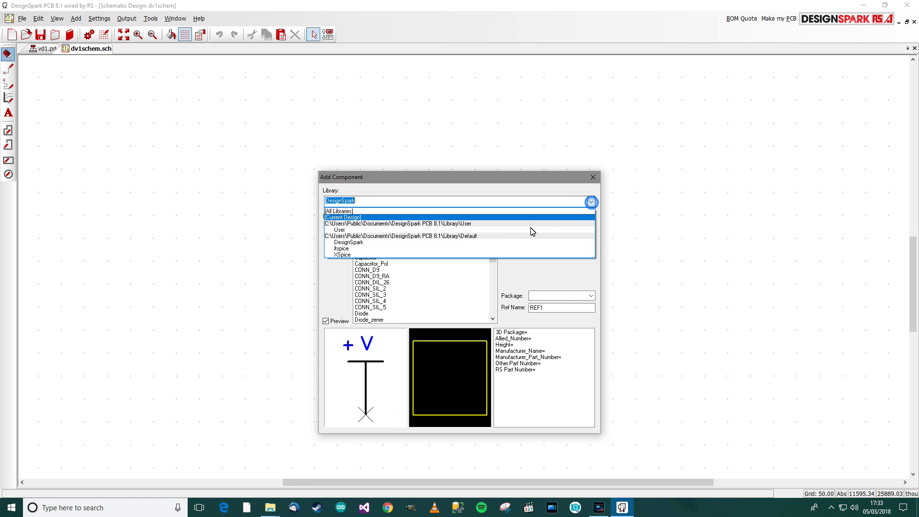
pyautogui.click(359, 242)
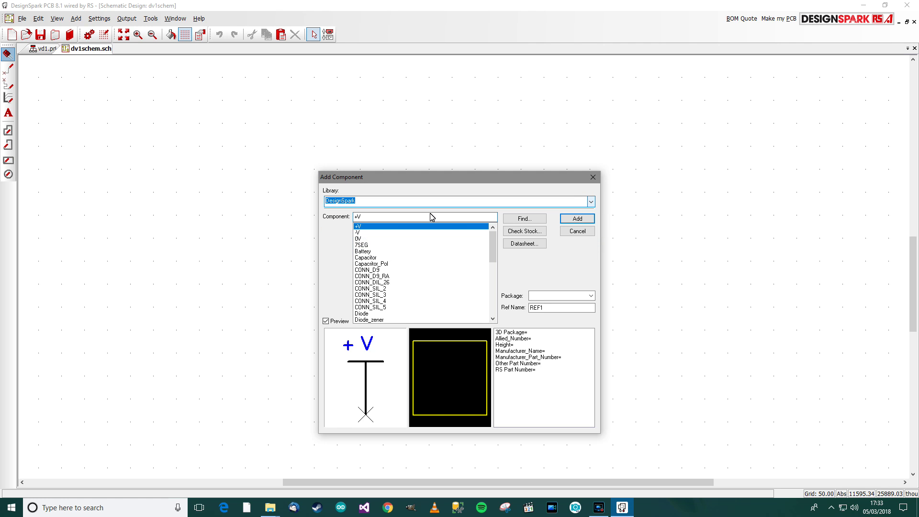
pyautogui.doubleClick(451, 227)
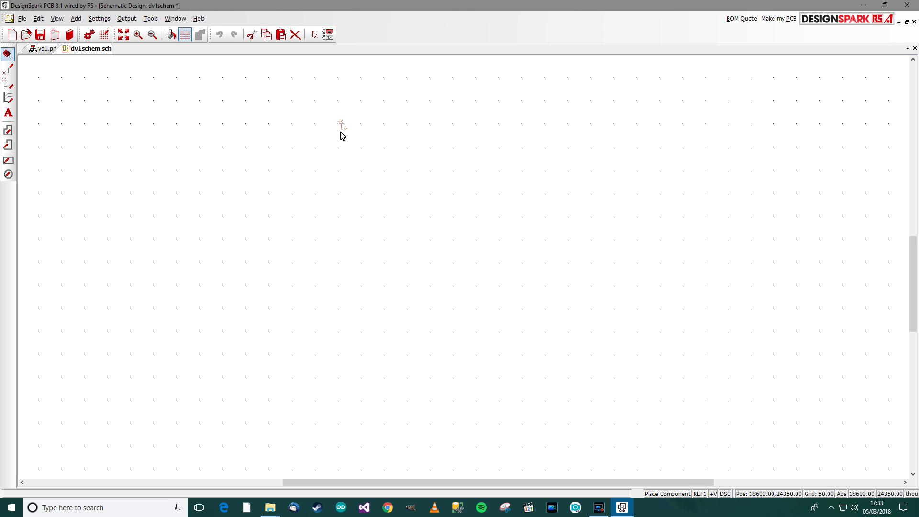
pyautogui.click(340, 135)
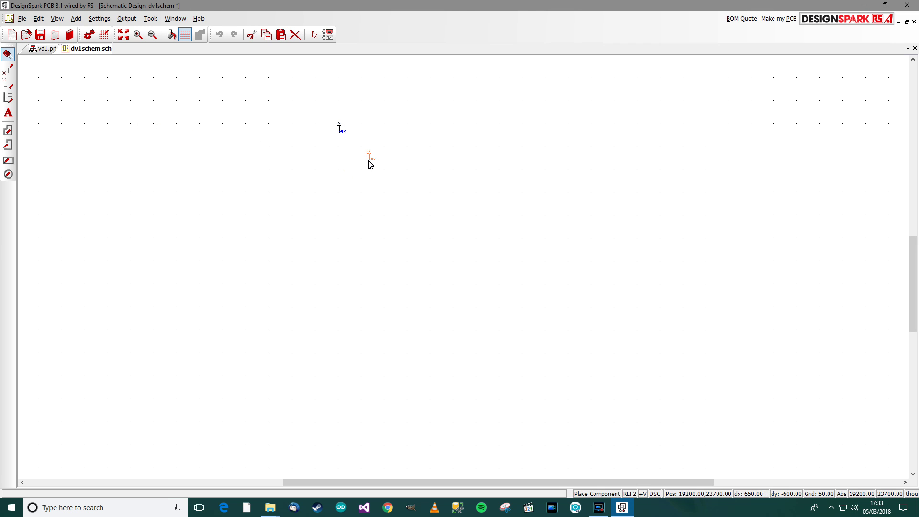
pyautogui.scroll(3, 332, 143)
pyautogui.scroll(-2, 590, 273)
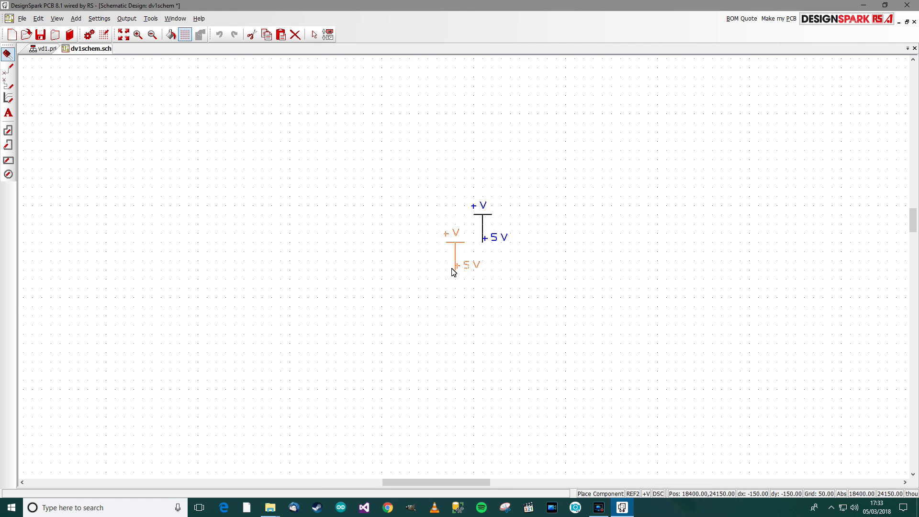
pyautogui.scroll(2, 486, 273)
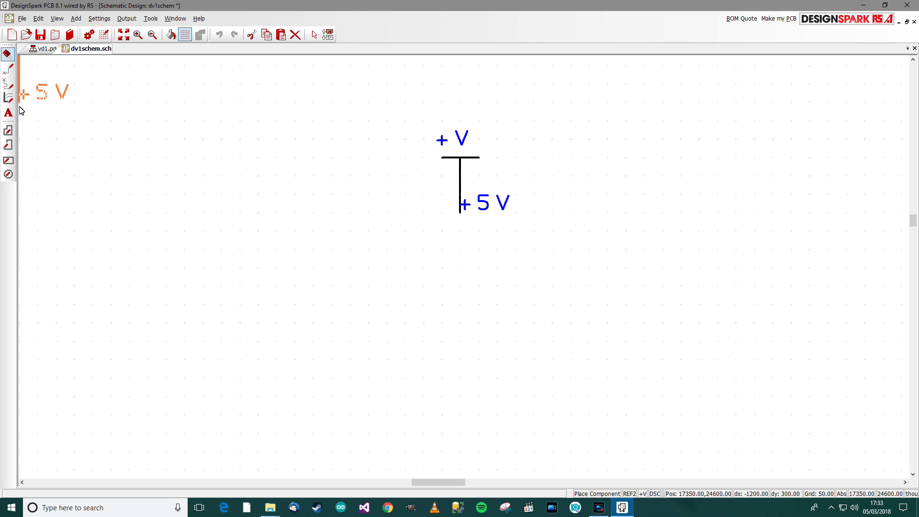
# - Place a Vcc supply symbol from the DesignSpark library to the left of the +V symbol
pyautogui.click(8, 56)
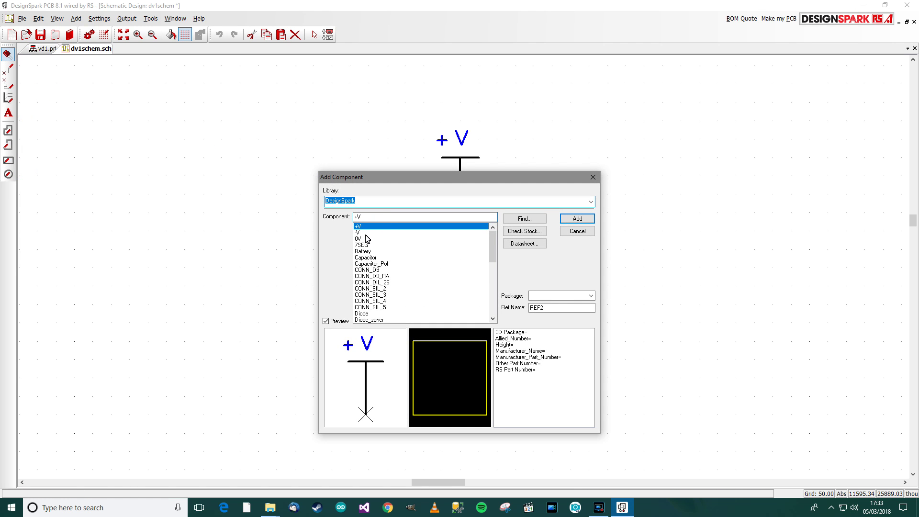
pyautogui.click(365, 239)
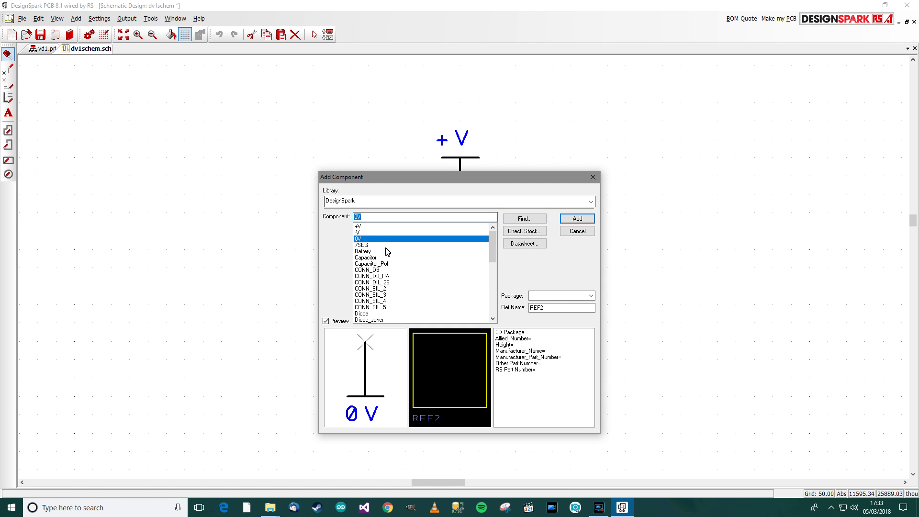
pyautogui.scroll(-7, 388, 253)
pyautogui.scroll(-2, 391, 259)
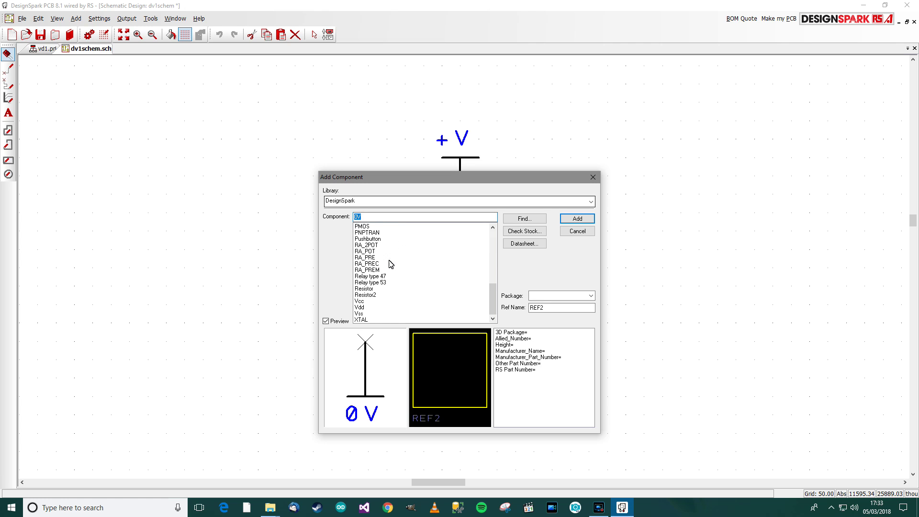
pyautogui.doubleClick(360, 302)
pyautogui.click(332, 193)
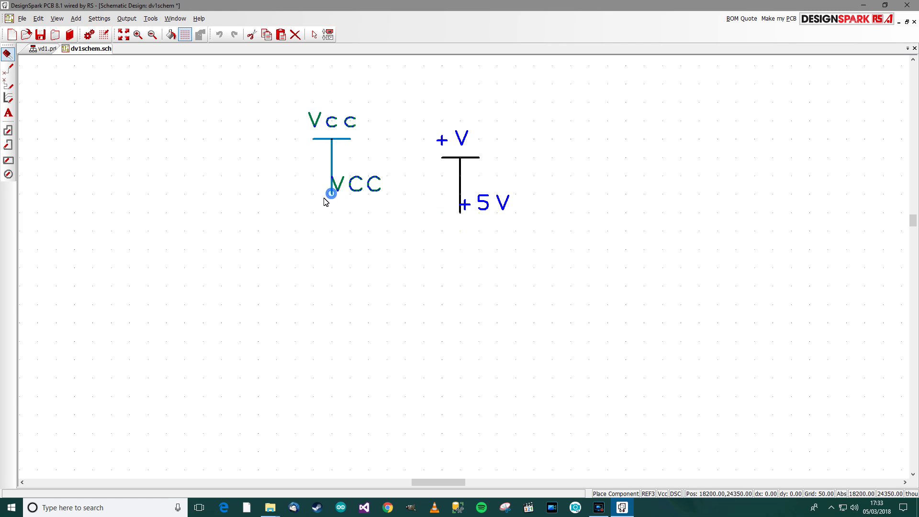
pyautogui.press('Escape')
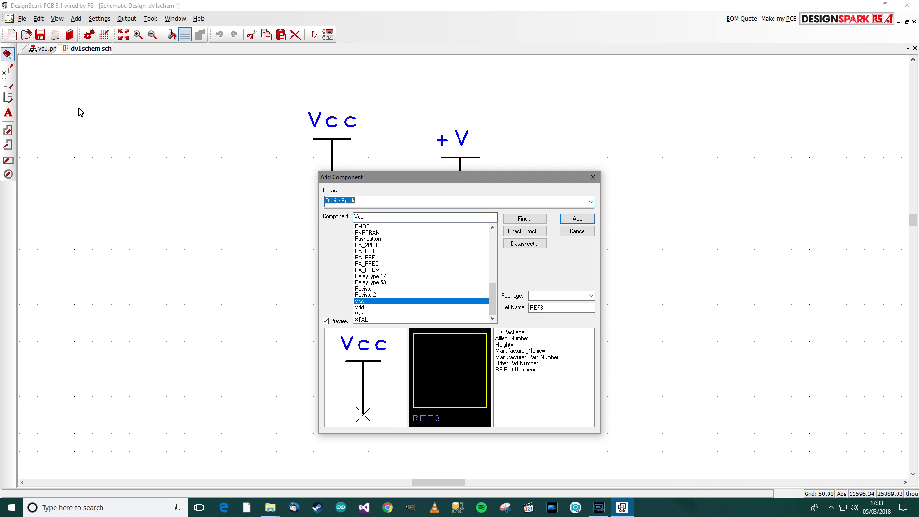
# - Place a GND symbol from the DesignSpark library directly below the Vcc symbol and end the placement
pyautogui.scroll(4, 397, 277)
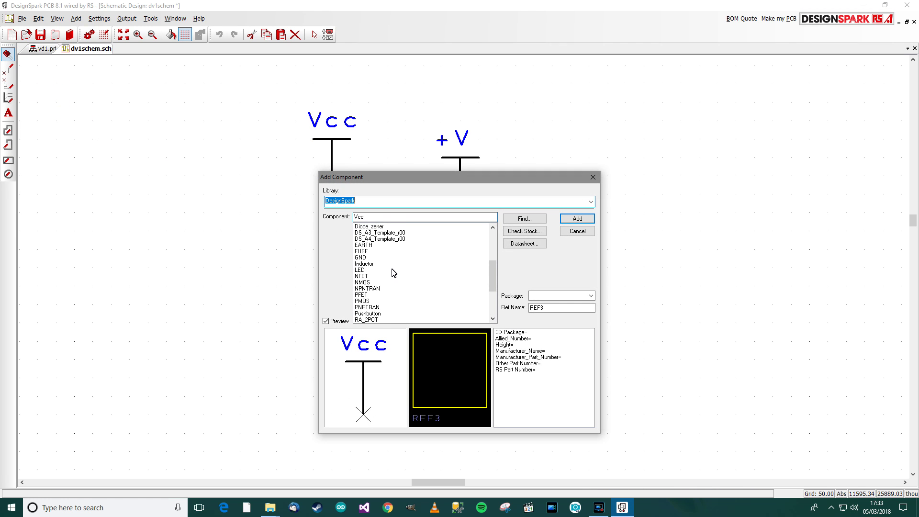
pyautogui.doubleClick(366, 258)
pyautogui.click(332, 323)
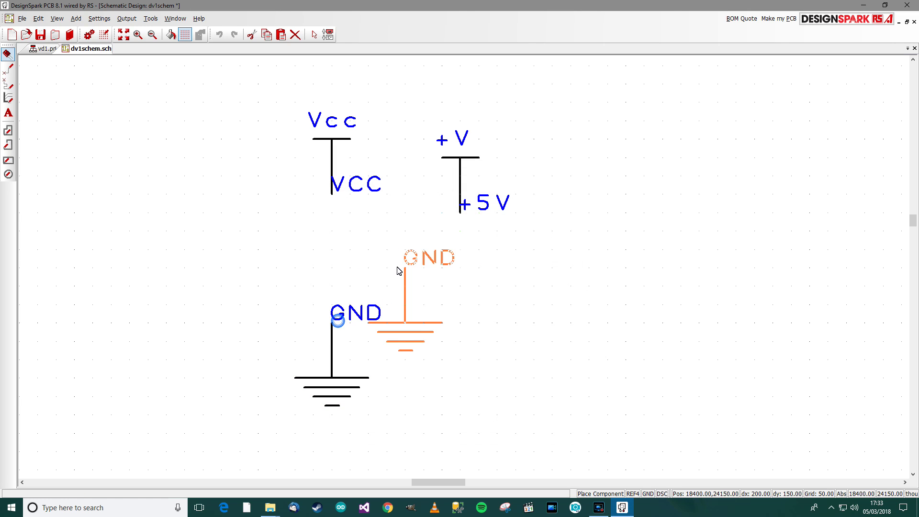
pyautogui.press('Escape')
# - Delete the +V supply symbol from the schematic
pyautogui.click(492, 159)
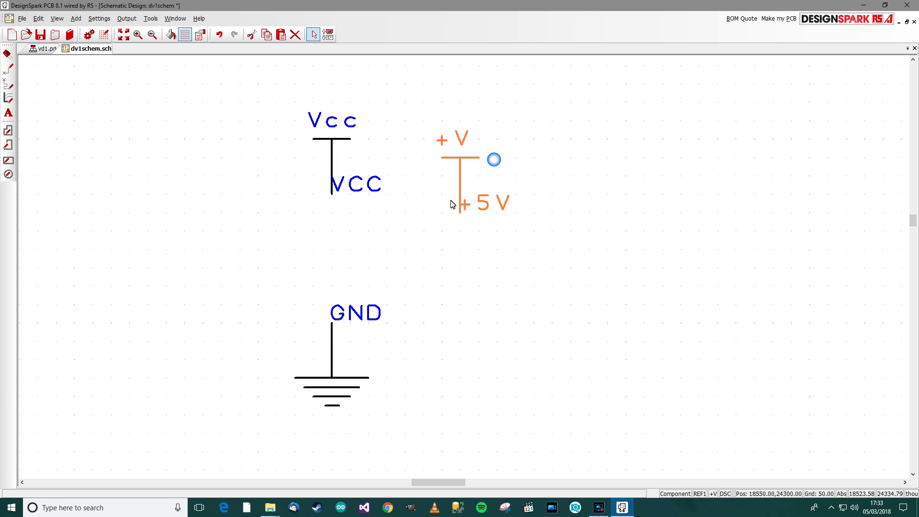
pyautogui.press('Delete')
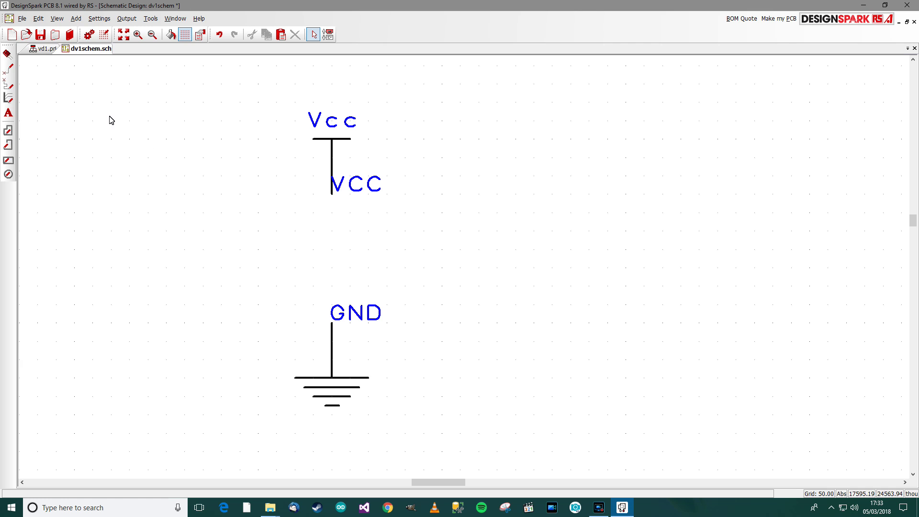
# - Place two 1K components of type Resistor, one above the other, to the right of the Vcc and GND symbols
pyautogui.click(8, 54)
pyautogui.scroll(-3, 405, 249)
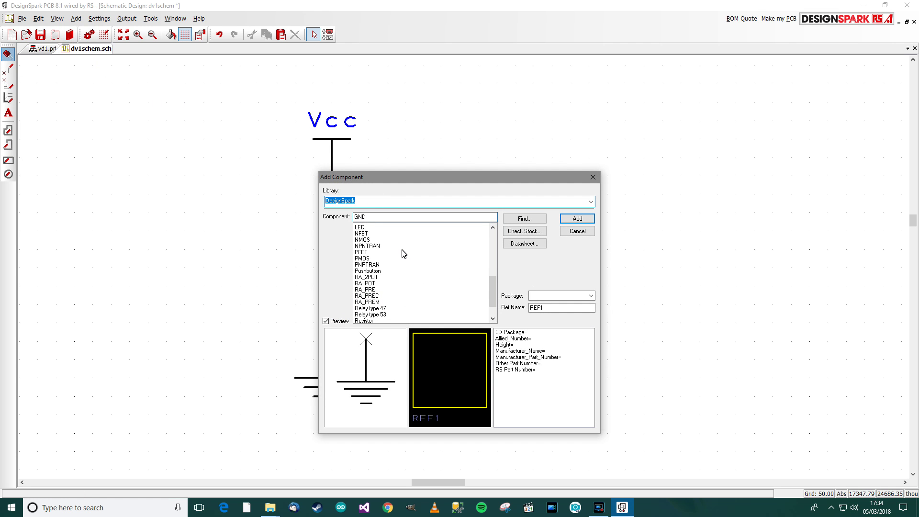
pyautogui.click(378, 288)
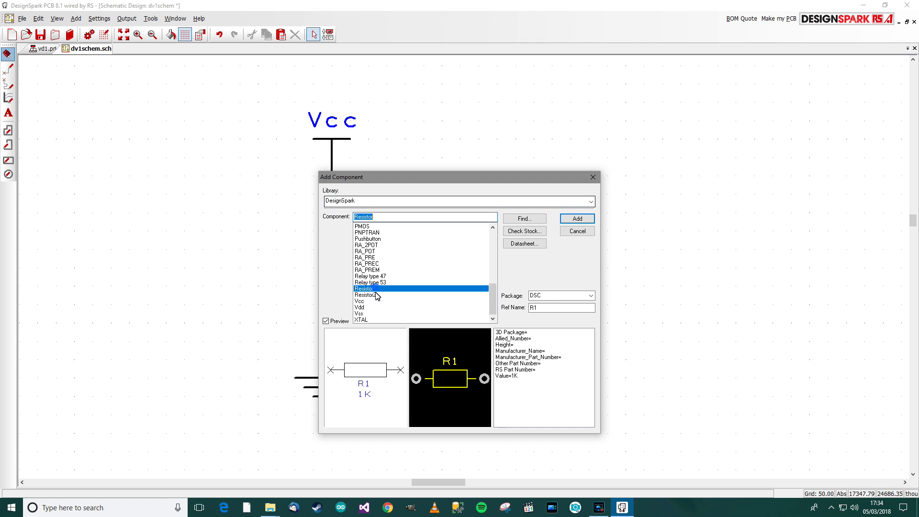
pyautogui.click(386, 295)
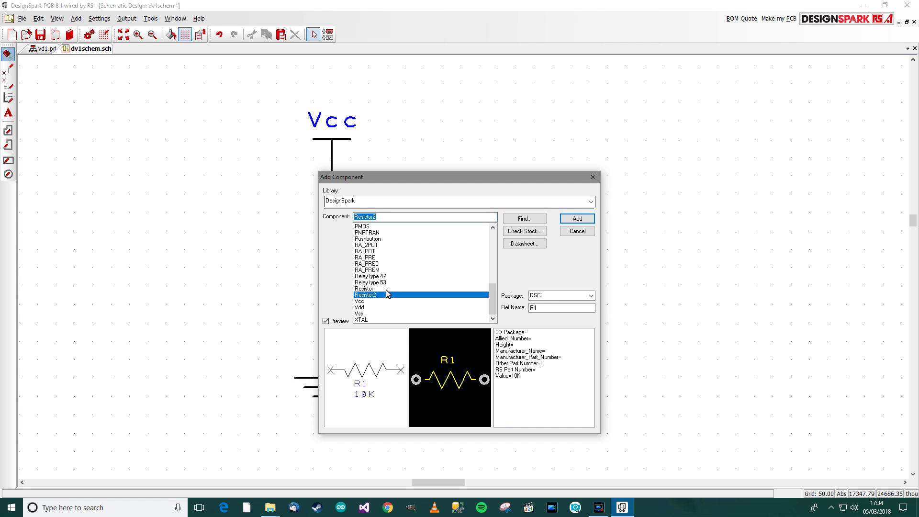
pyautogui.click(387, 290)
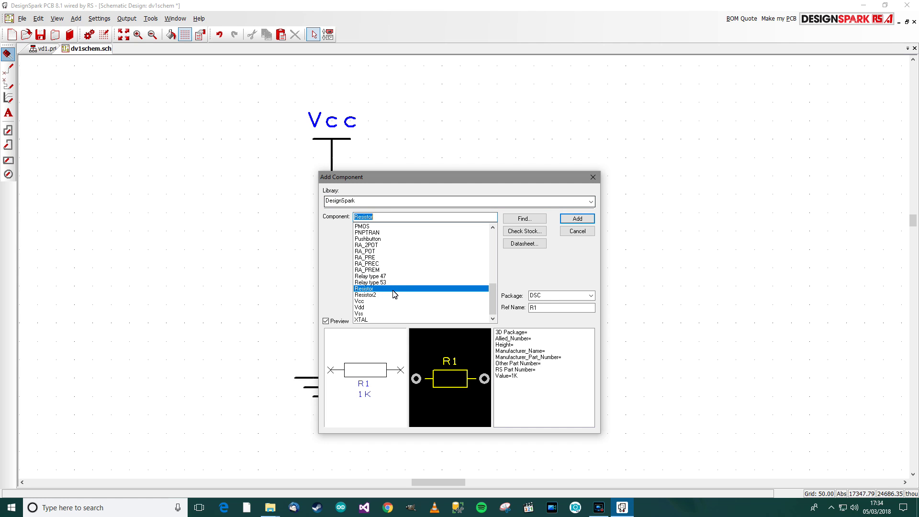
pyautogui.doubleClick(392, 289)
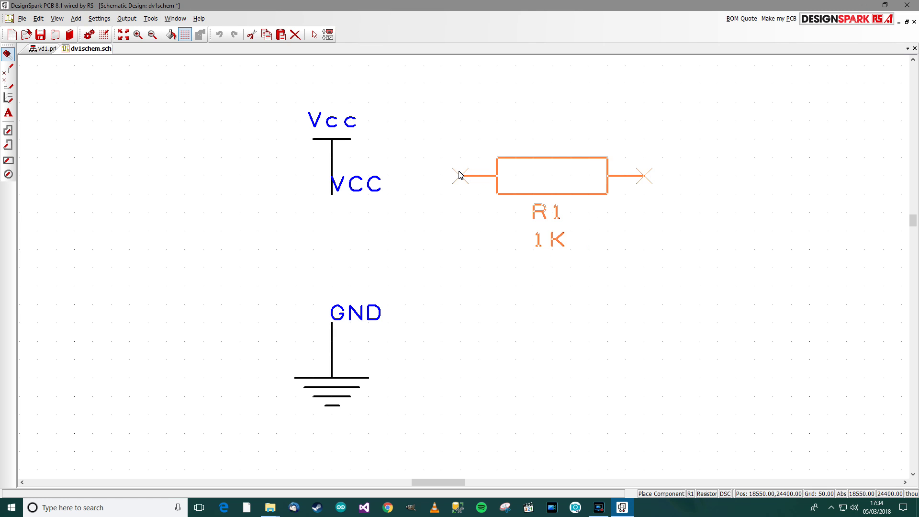
pyautogui.click(479, 157)
pyautogui.click(487, 289)
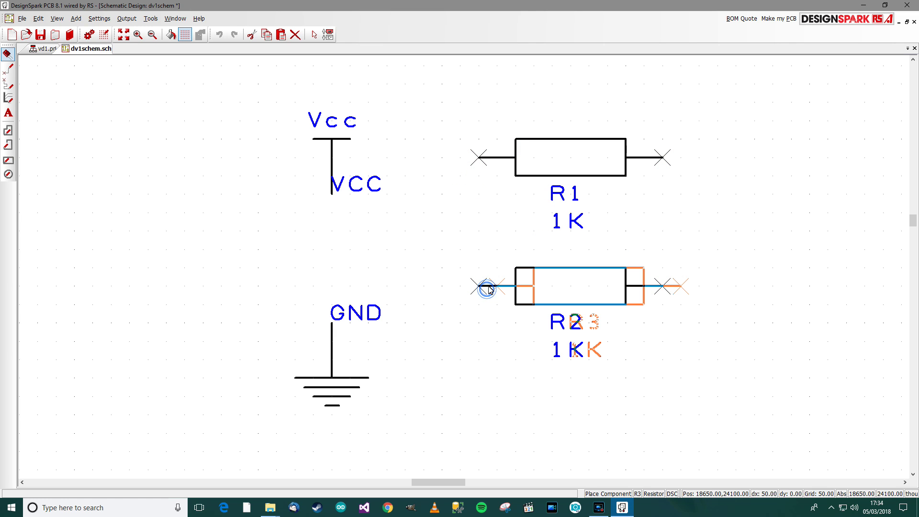
pyautogui.press('Escape')
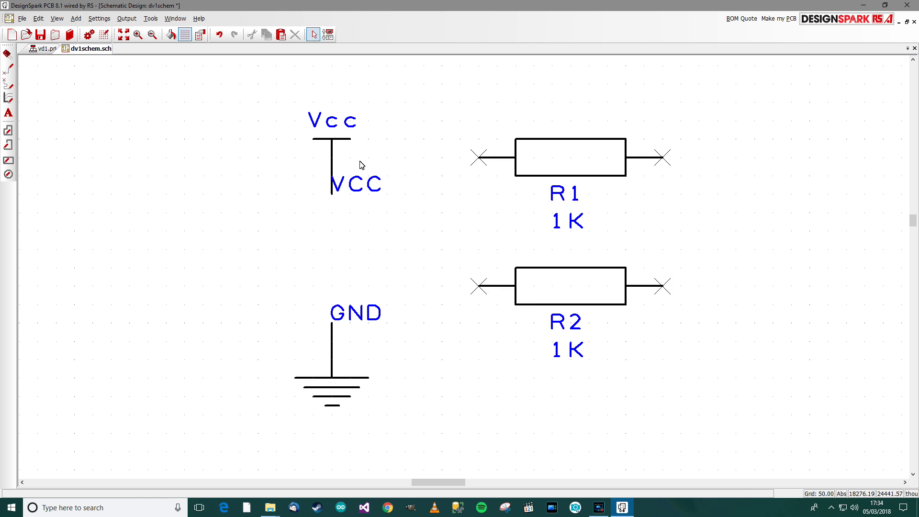
# - Move the Vcc and GND symbols up level with the resistors and wire Vcc, R1, R2 and GND in series
pyautogui.moveTo(337, 137); pyautogui.dragTo(355, 114)
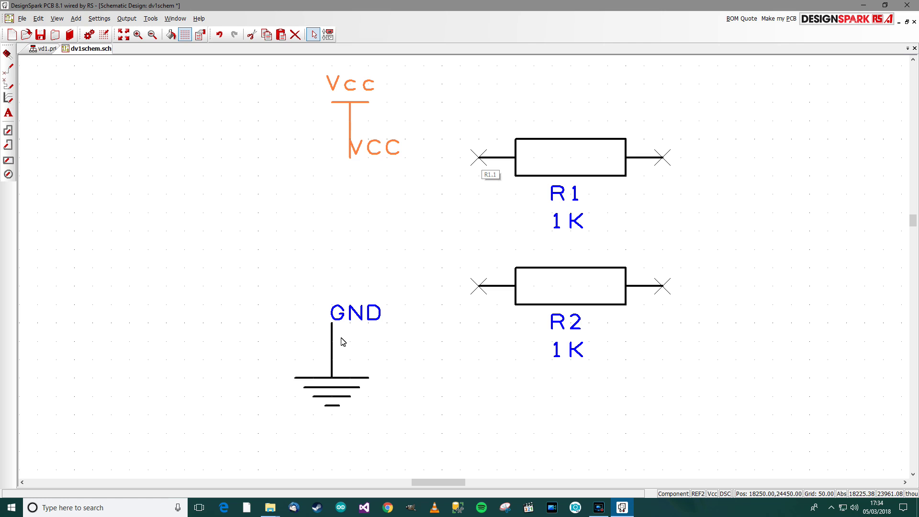
pyautogui.moveTo(334, 348); pyautogui.dragTo(360, 315)
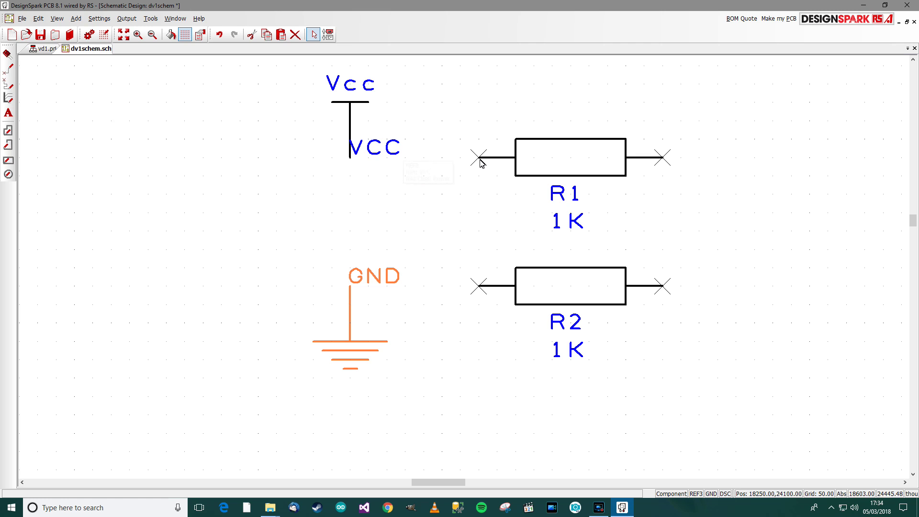
pyautogui.moveTo(480, 161); pyautogui.dragTo(353, 164)
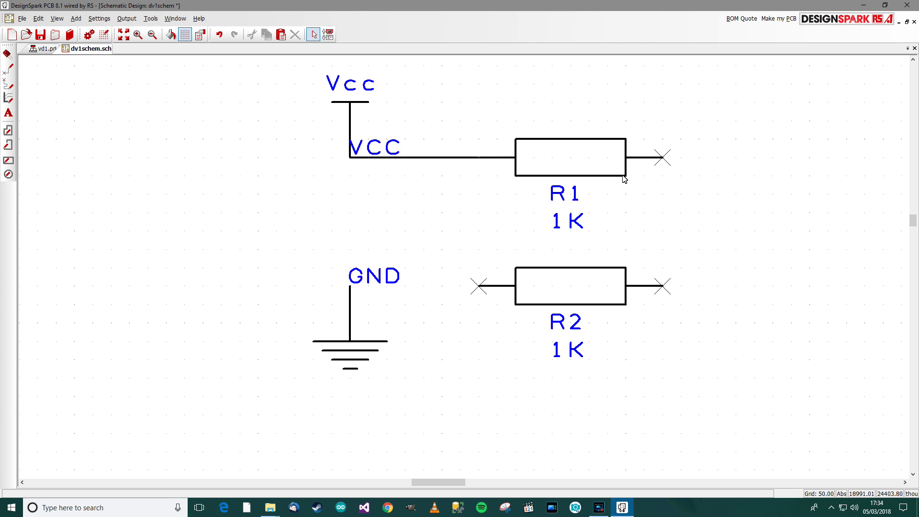
pyautogui.moveTo(663, 158); pyautogui.dragTo(662, 286)
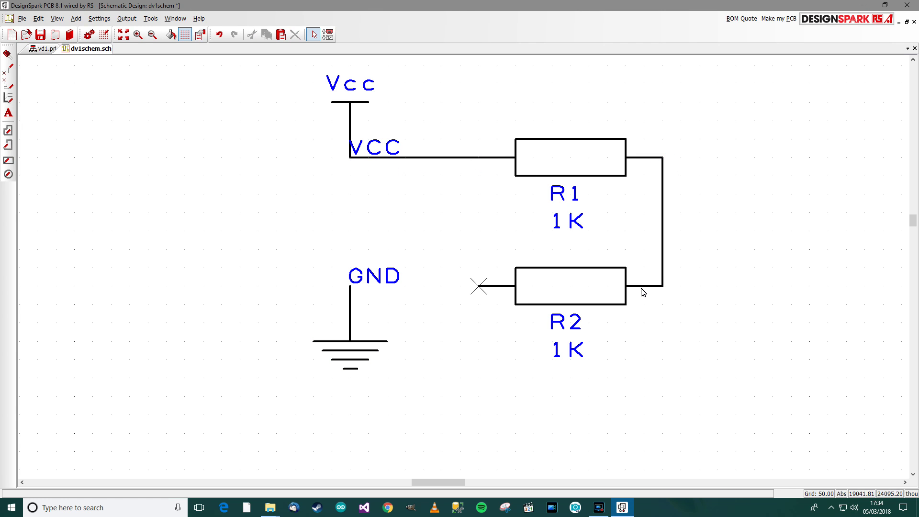
pyautogui.moveTo(474, 288); pyautogui.dragTo(350, 287)
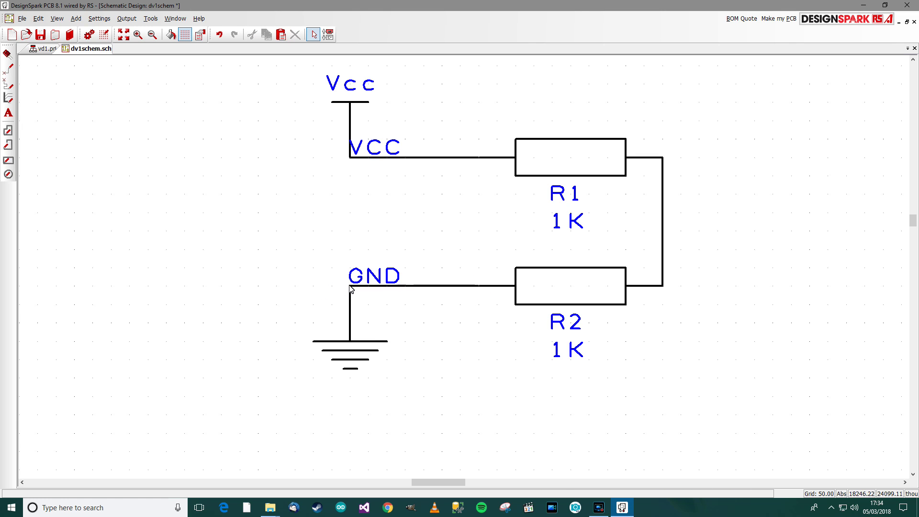
# - Add an output connection from the middle of the R1–R2 link horizontally to the right, finish it at a free end and save the schematic
pyautogui.moveTo(664, 220)
pyautogui.mouseDown()
pyautogui.moveTo(721, 217)
pyautogui.moveTo(654, 225)
pyautogui.moveTo(663, 223)
pyautogui.mouseUp()
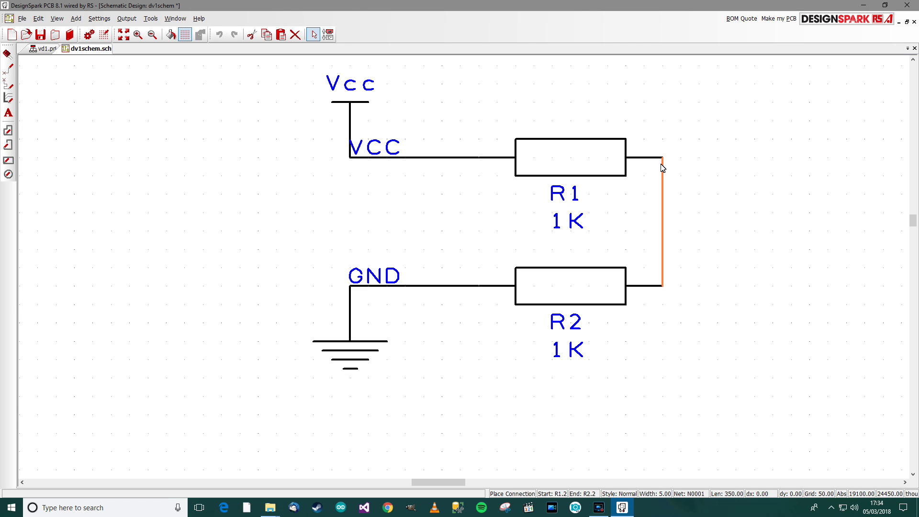
pyautogui.click(8, 71)
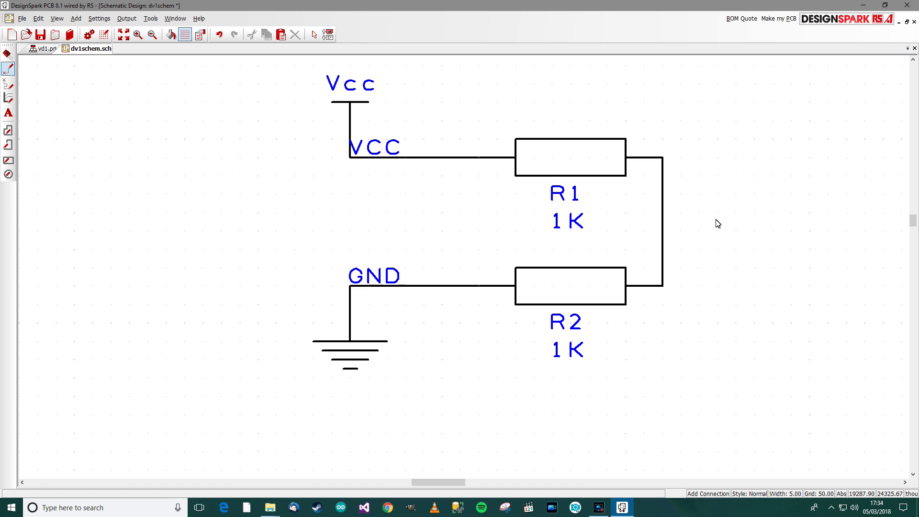
pyautogui.moveTo(663, 212); pyautogui.dragTo(829, 212)
pyautogui.rightClick(828, 217)
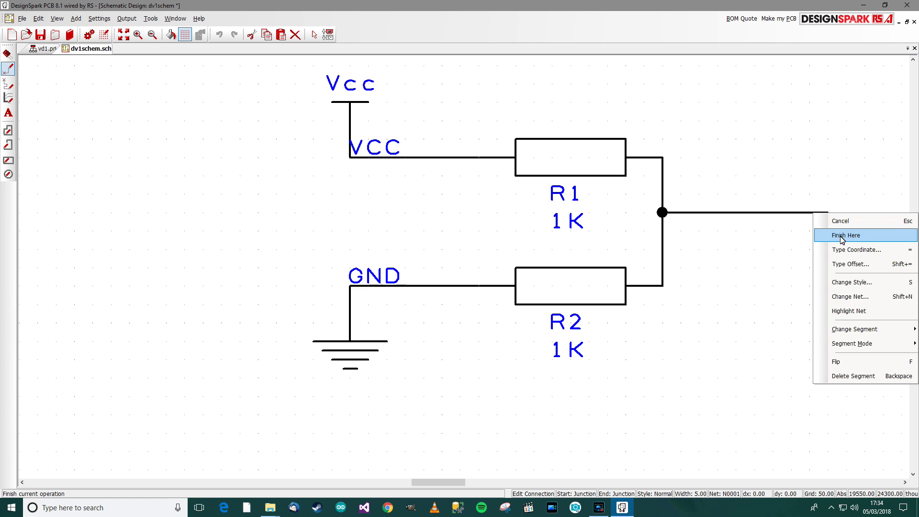
pyautogui.click(842, 235)
pyautogui.scroll(-1, 462, 262)
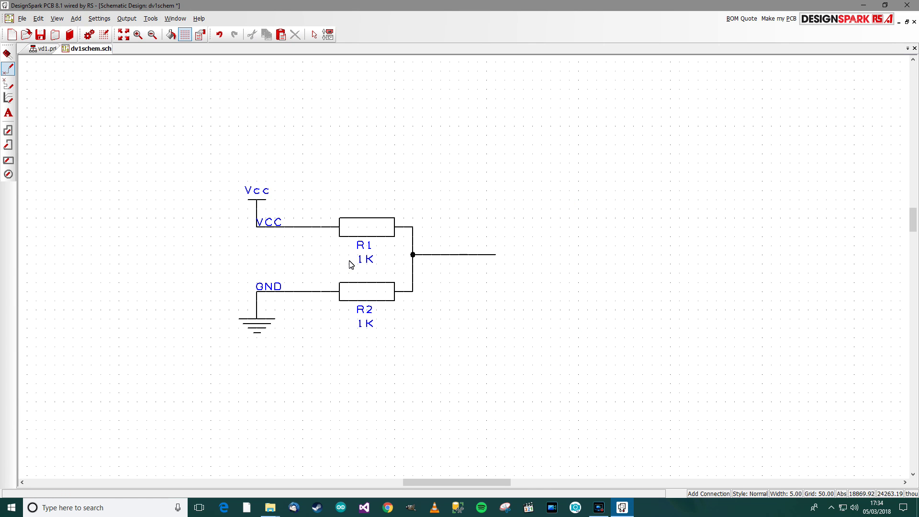
pyautogui.scroll(1, 467, 271)
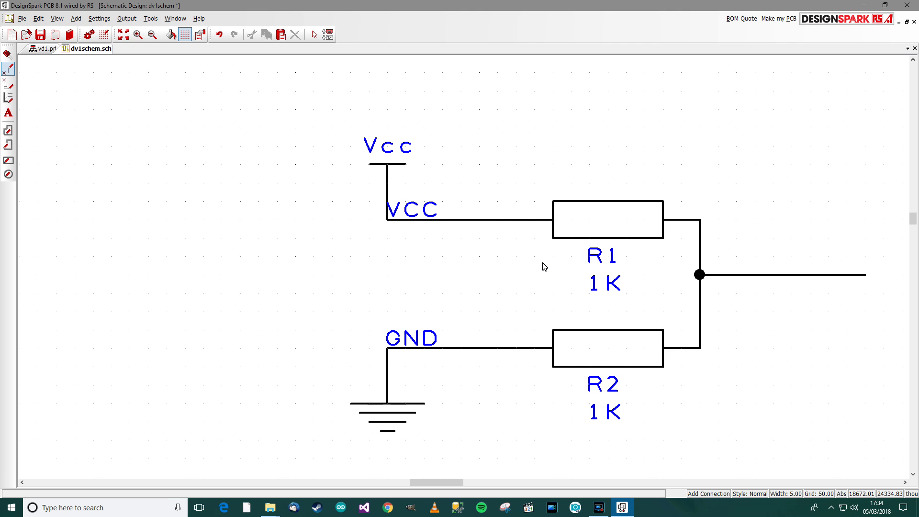
pyautogui.press('Escape')
pyautogui.hotkey('ctrl', 's')
# - Hide the 1K value labels of resistors R1 and R2 on the schematic
pyautogui.moveTo(441, 484); pyautogui.dragTo(455, 473)
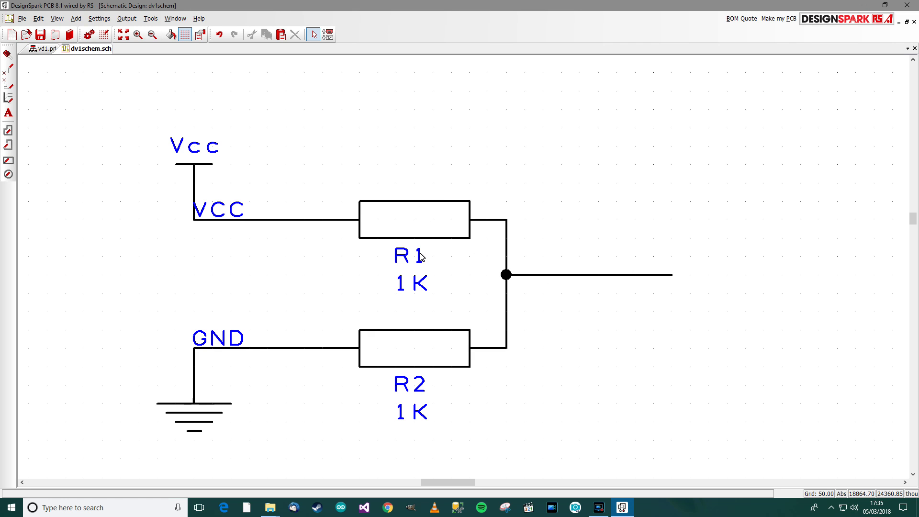
pyautogui.doubleClick(415, 285)
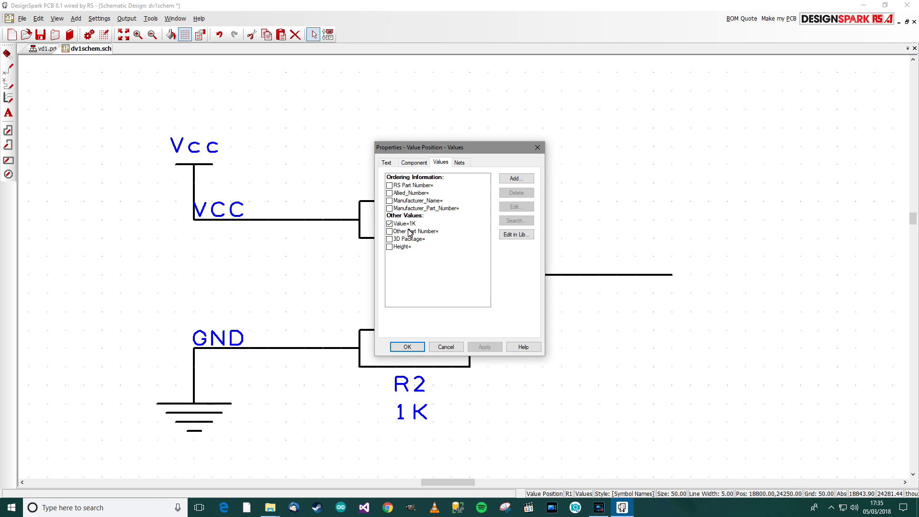
pyautogui.click(390, 224)
pyautogui.click(408, 346)
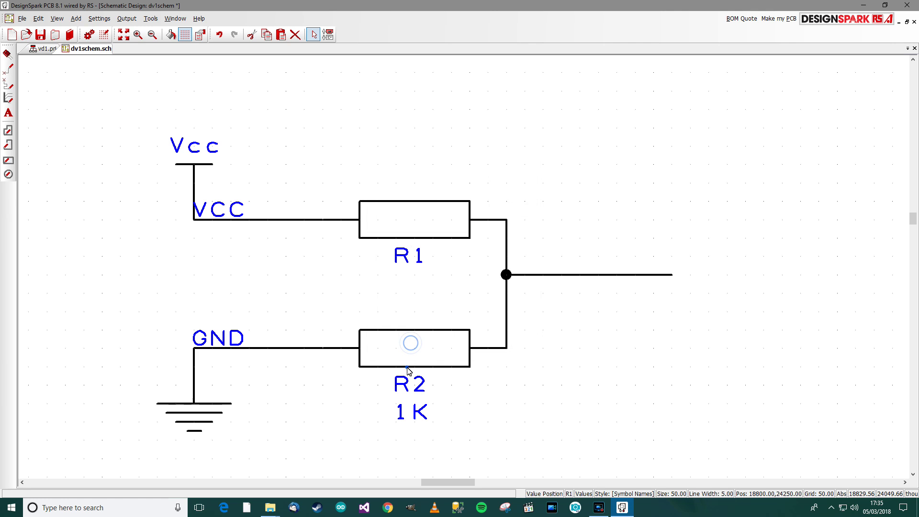
pyautogui.doubleClick(410, 389)
pyautogui.click(390, 224)
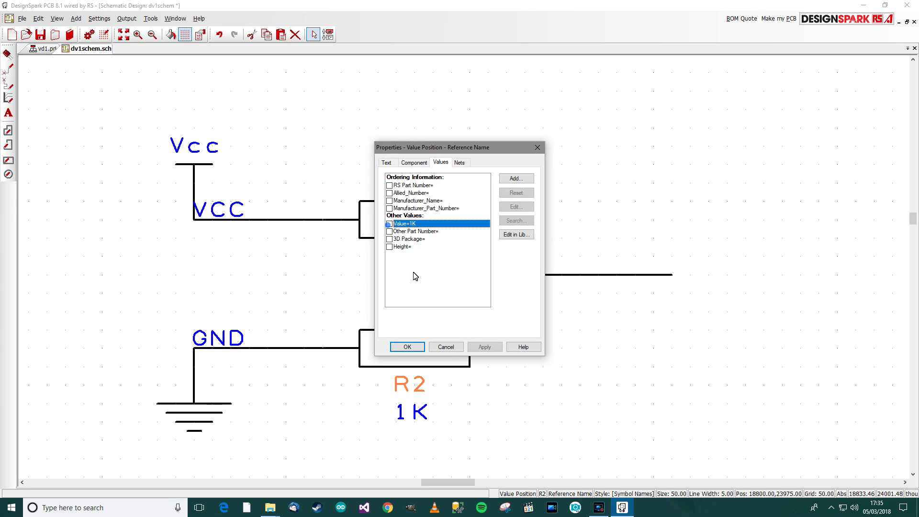
pyautogui.click(407, 347)
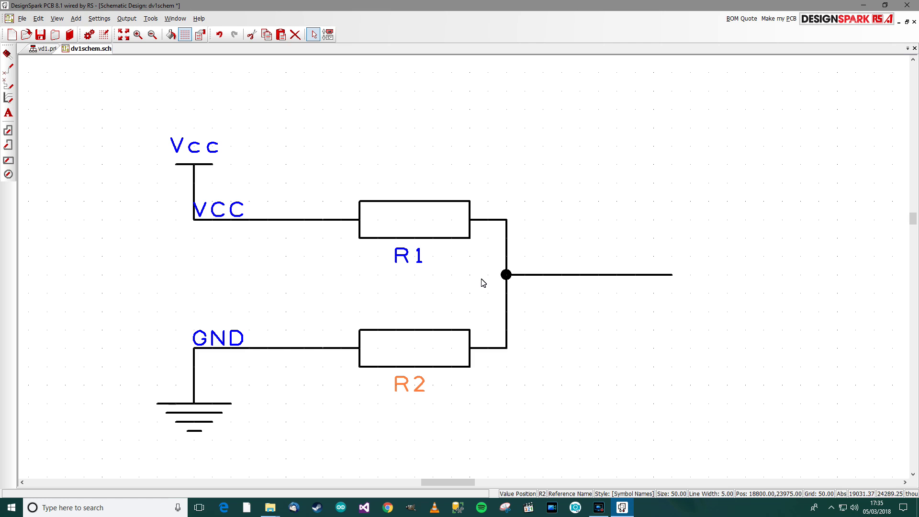
pyautogui.click(580, 300)
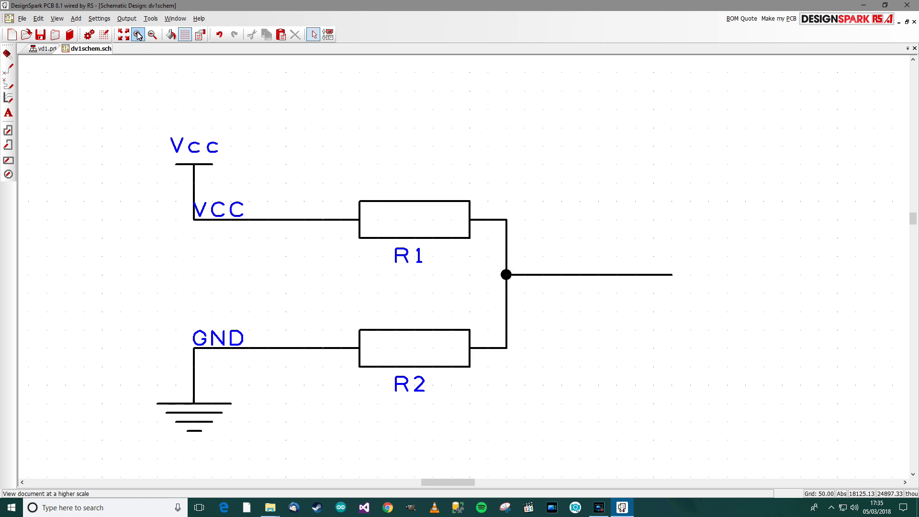
# - Start translating the schematic to a PCB using the default technology, thou units with precision 0 and a 2 Layer Board
pyautogui.click(175, 19)
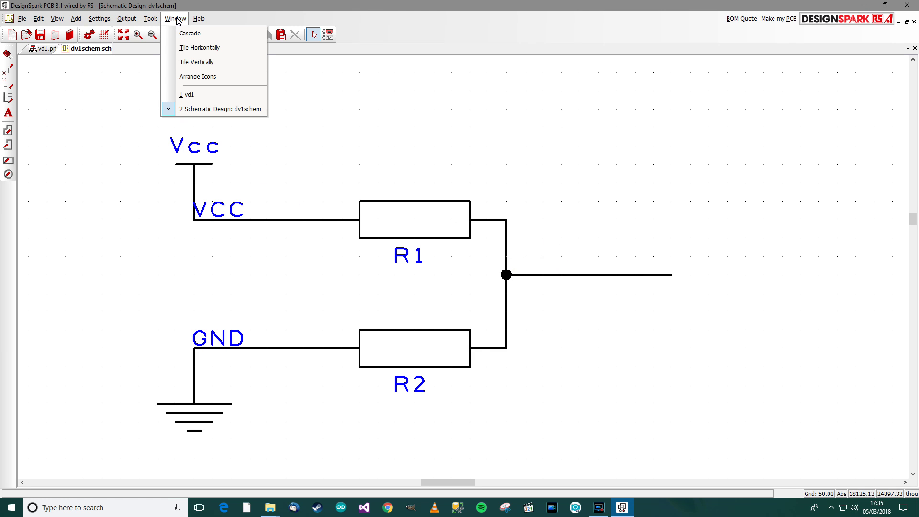
pyautogui.moveTo(146, 22)
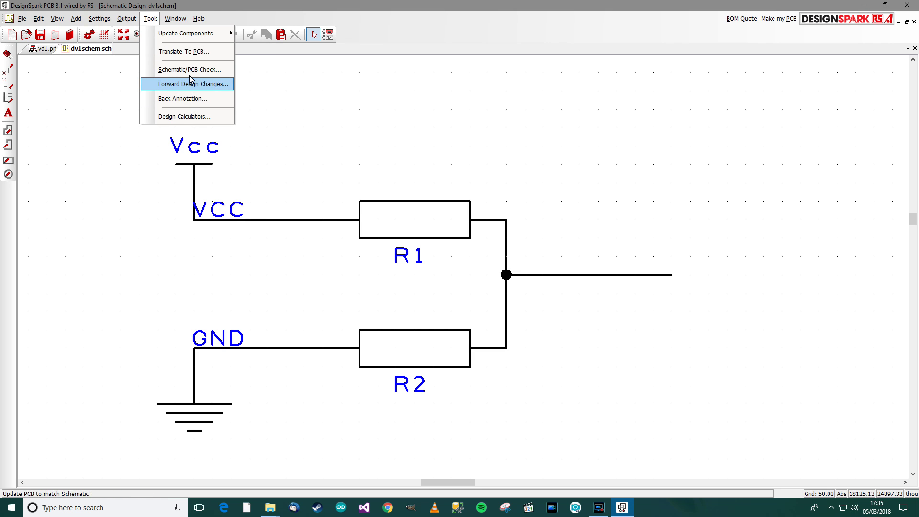
pyautogui.click(194, 57)
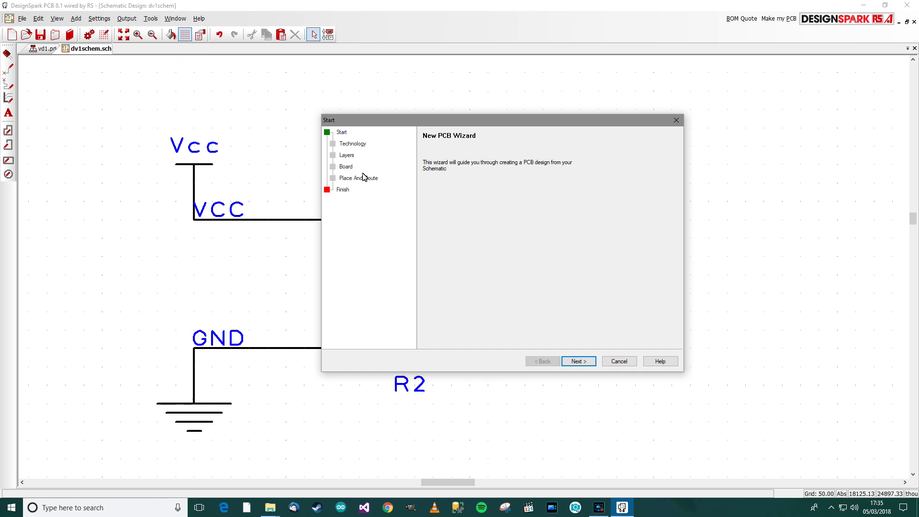
pyautogui.click(574, 363)
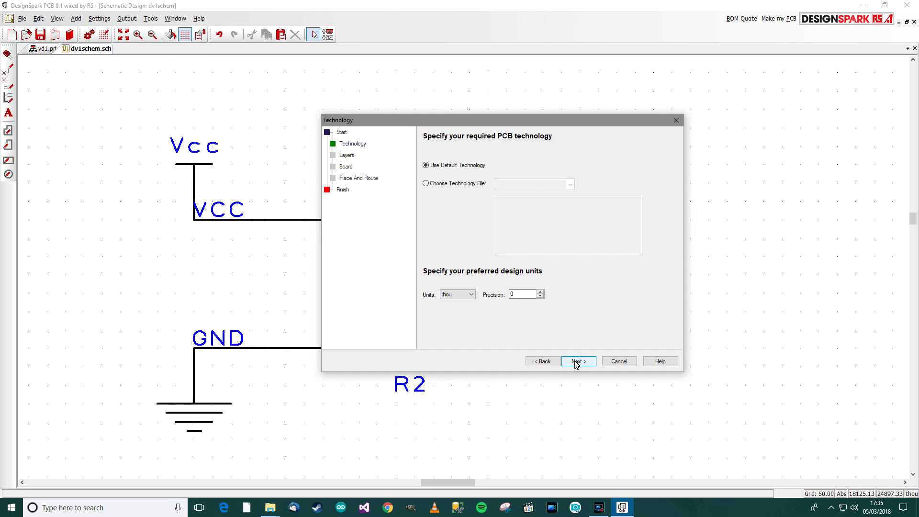
pyautogui.click(575, 362)
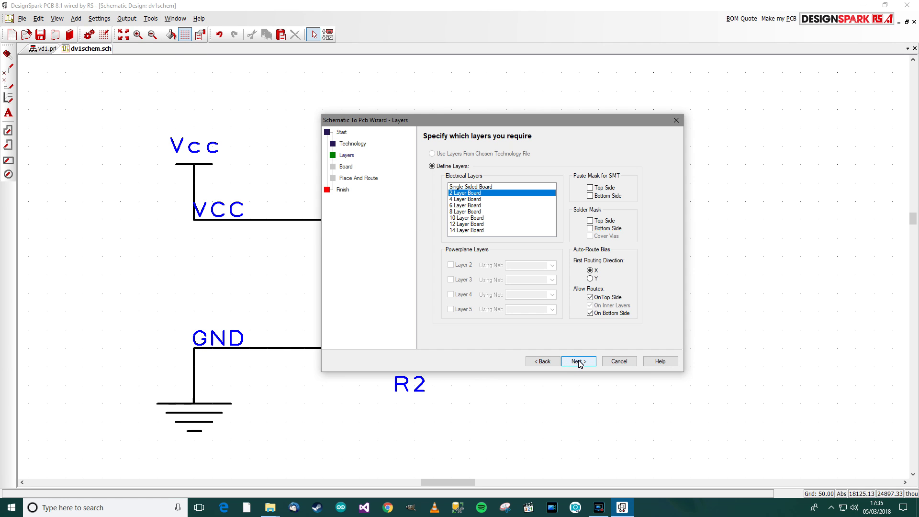
pyautogui.click(578, 363)
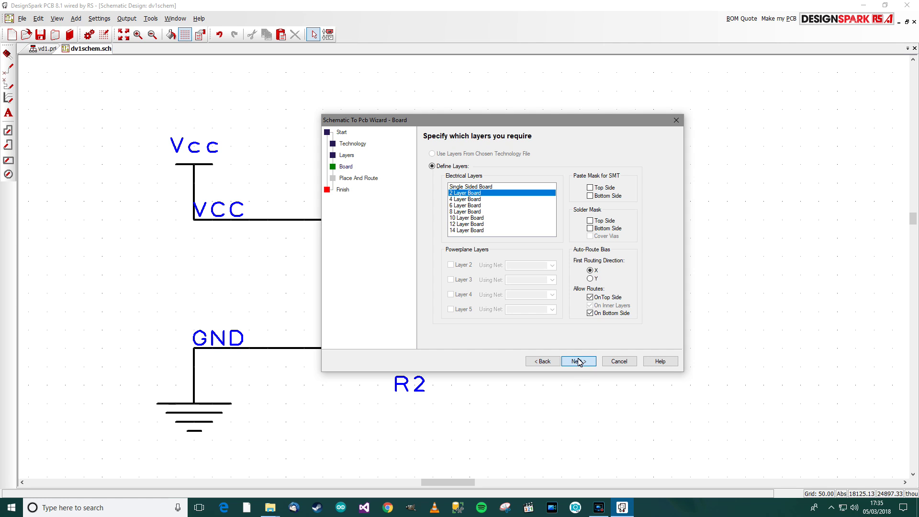
pyautogui.click(580, 362)
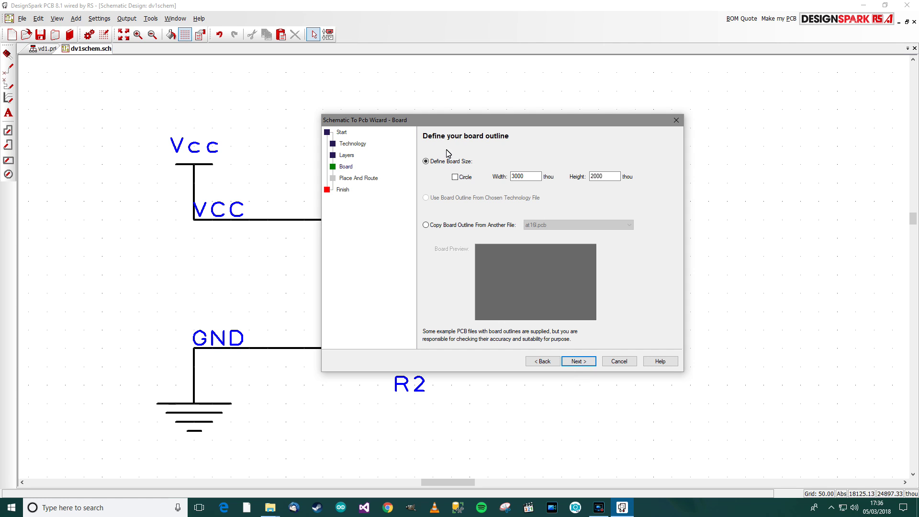
# - Accept a 3000 by 2000 thou board with components arranged outside it and create the PCB design vd1
pyautogui.click(587, 362)
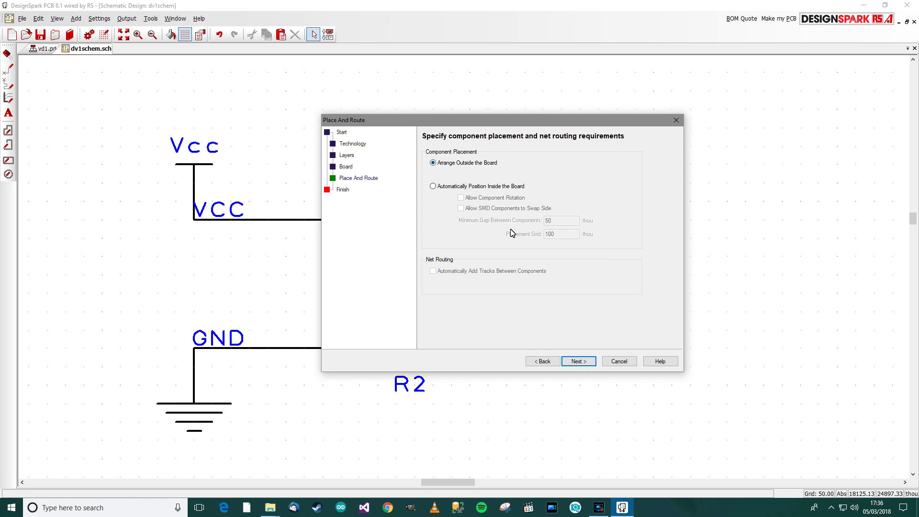
pyautogui.click(588, 361)
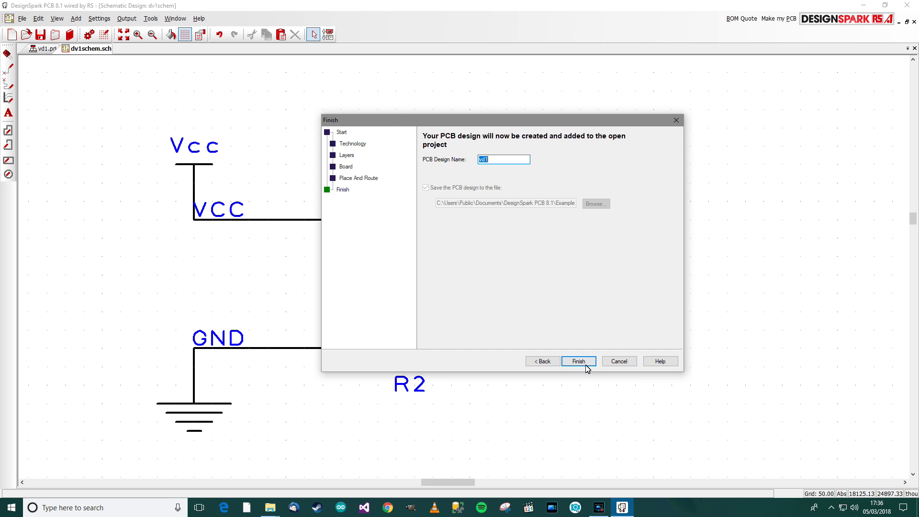
pyautogui.click(585, 360)
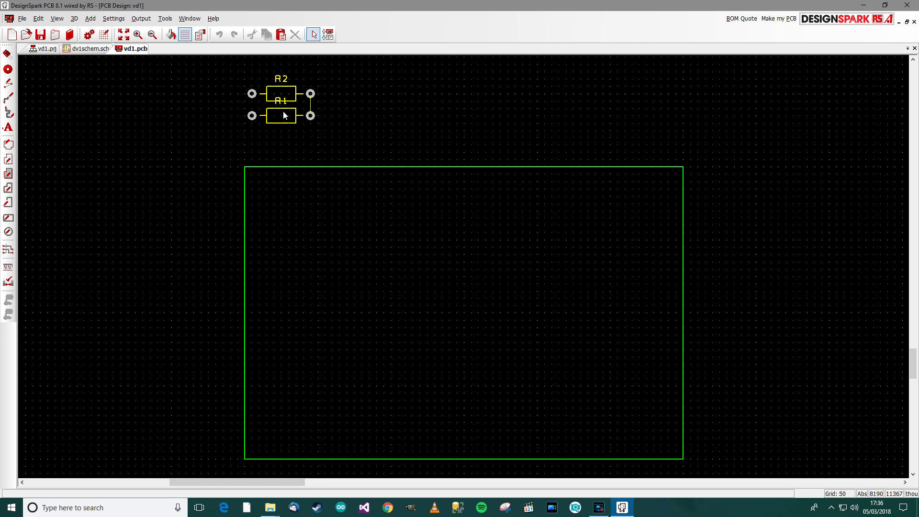
# - Move R1 into the upper-left area of the board outline and place R2 300 thou directly below it, avoiding design rule errors
pyautogui.scroll(-2, 377, 269)
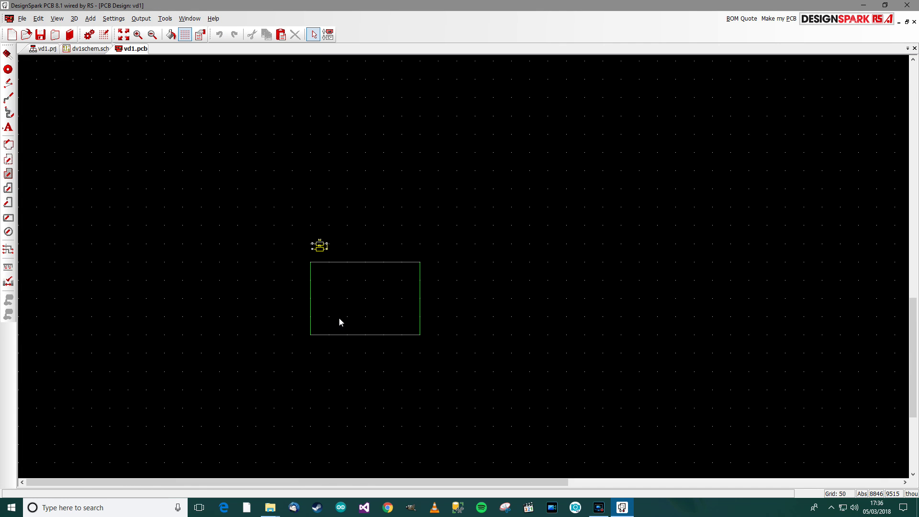
pyautogui.scroll(2, 339, 320)
pyautogui.moveTo(912, 374)
pyautogui.mouseDown()
pyautogui.moveTo(912, 345)
pyautogui.moveTo(915, 369)
pyautogui.mouseUp()
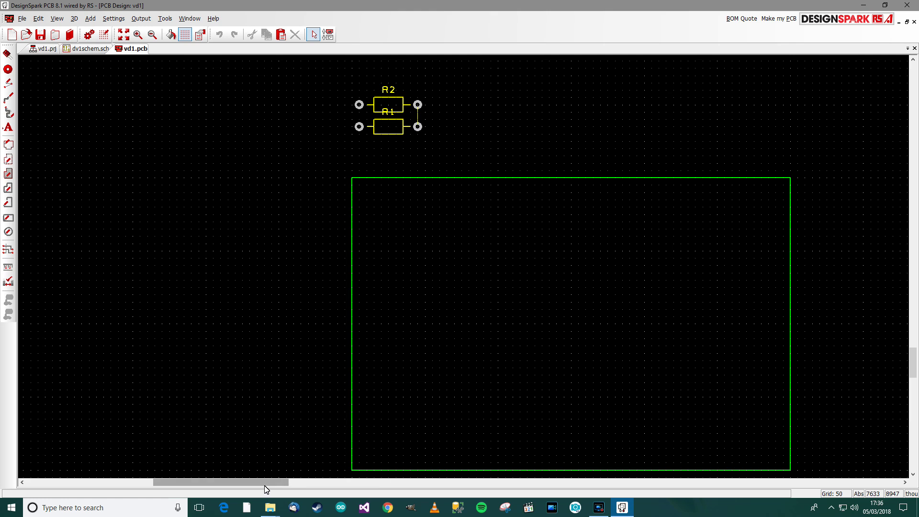
pyautogui.moveTo(265, 483); pyautogui.dragTo(283, 484)
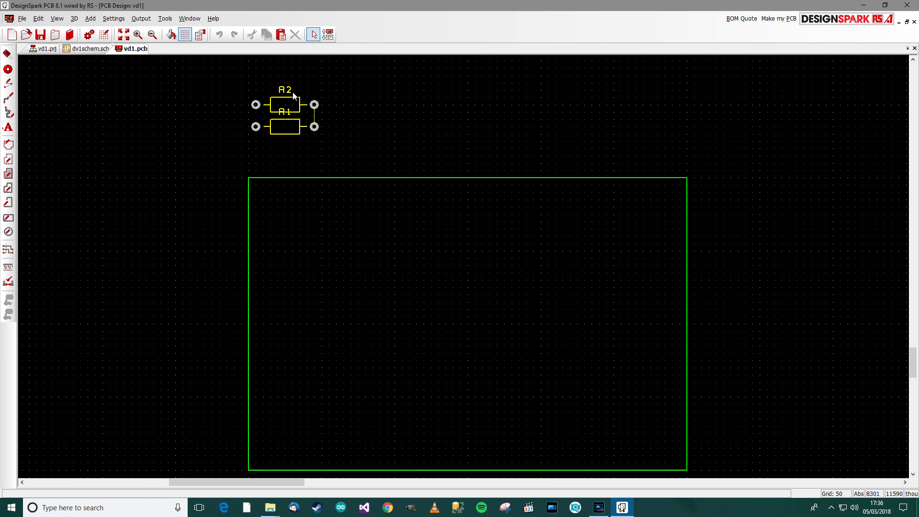
pyautogui.moveTo(289, 122); pyautogui.dragTo(318, 232)
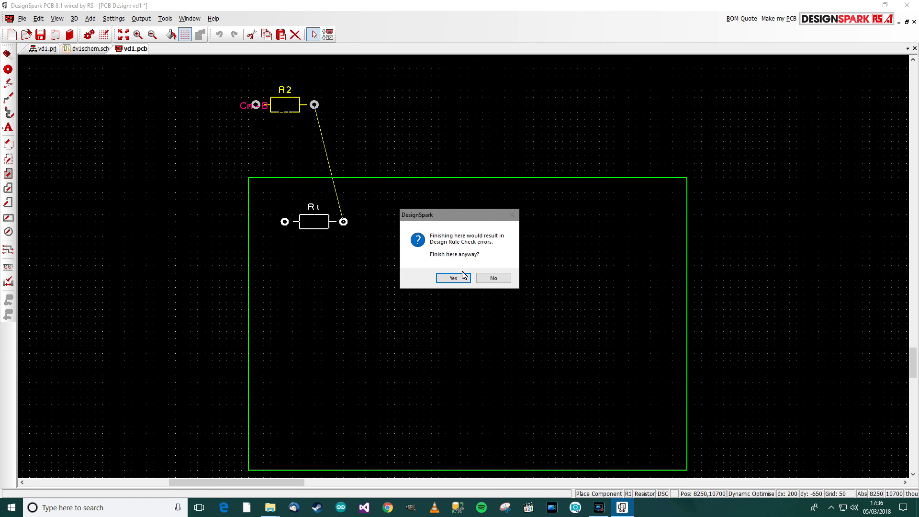
pyautogui.click(492, 277)
pyautogui.click(322, 236)
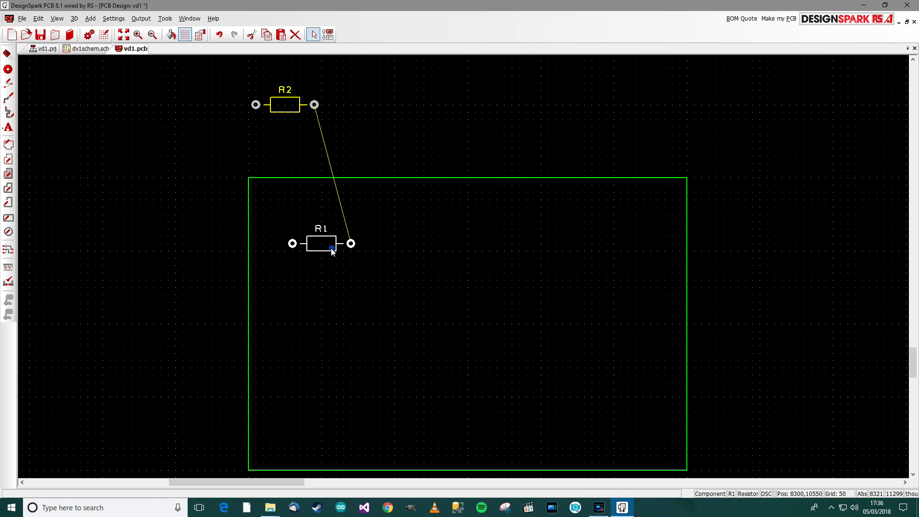
pyautogui.moveTo(293, 112); pyautogui.dragTo(323, 280)
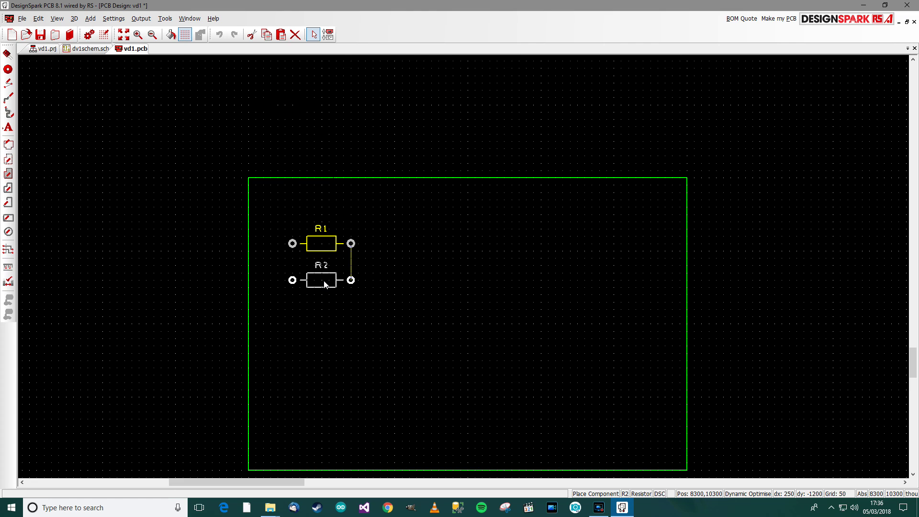
pyautogui.moveTo(325, 287); pyautogui.dragTo(325, 293)
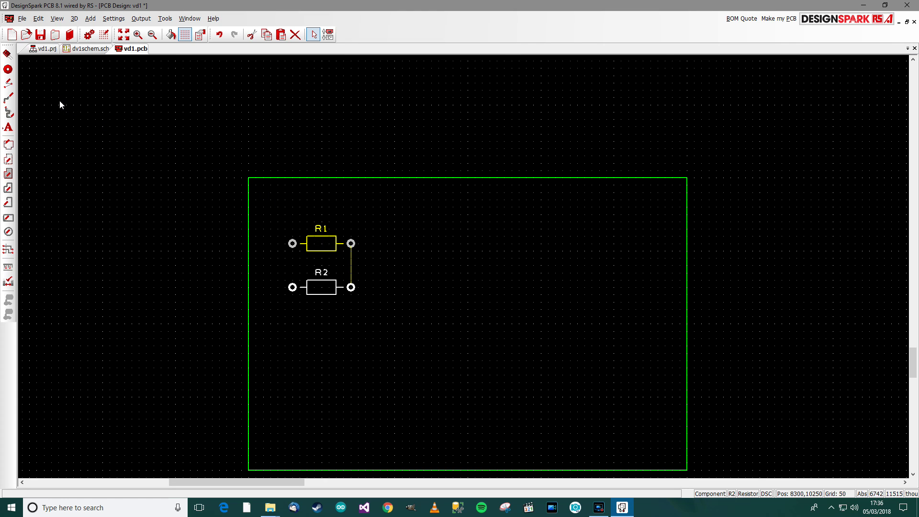
# - Add a CONN_SIL_3 connector with the DSC package from the DesignSpark library, just beyond the right-hand pads of R1 and R2
pyautogui.click(7, 55)
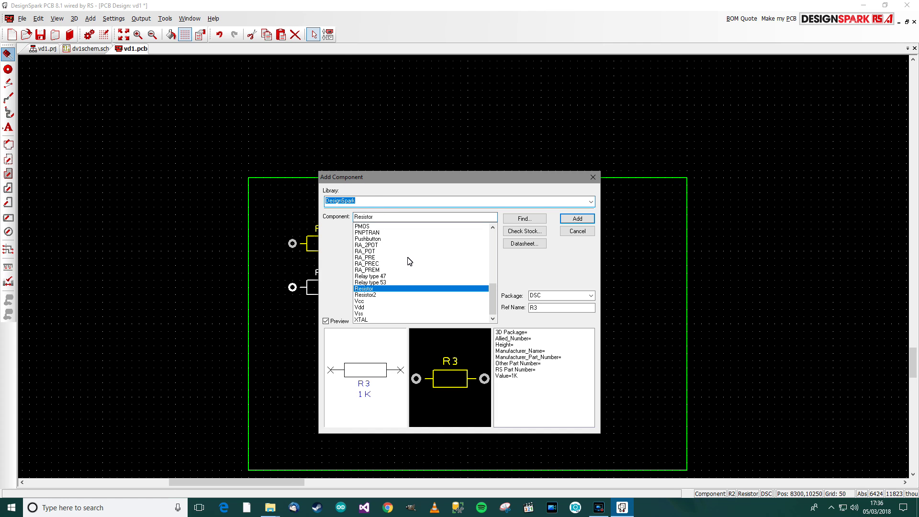
pyautogui.scroll(10, 407, 271)
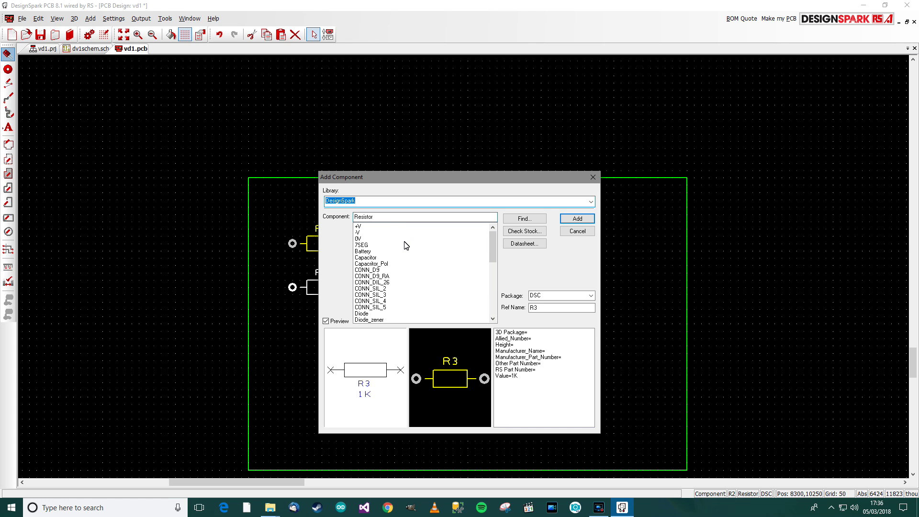
pyautogui.click(381, 295)
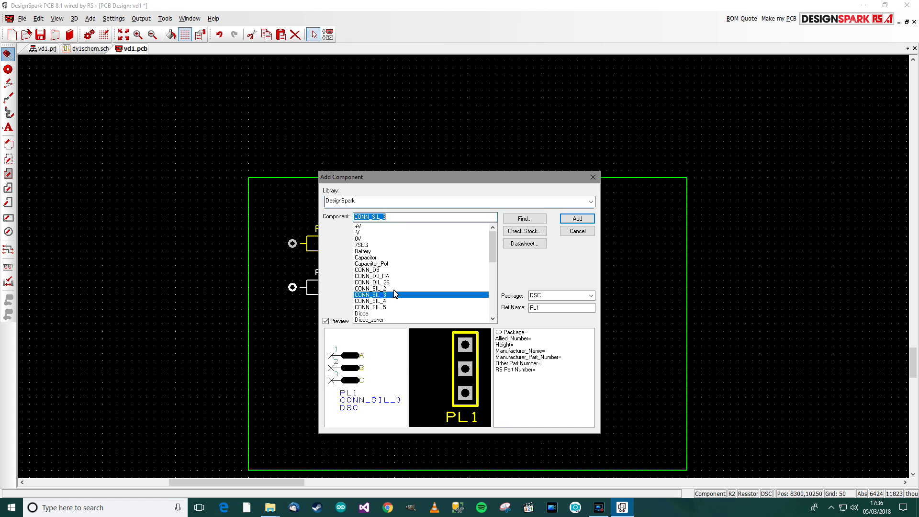
pyautogui.click(577, 219)
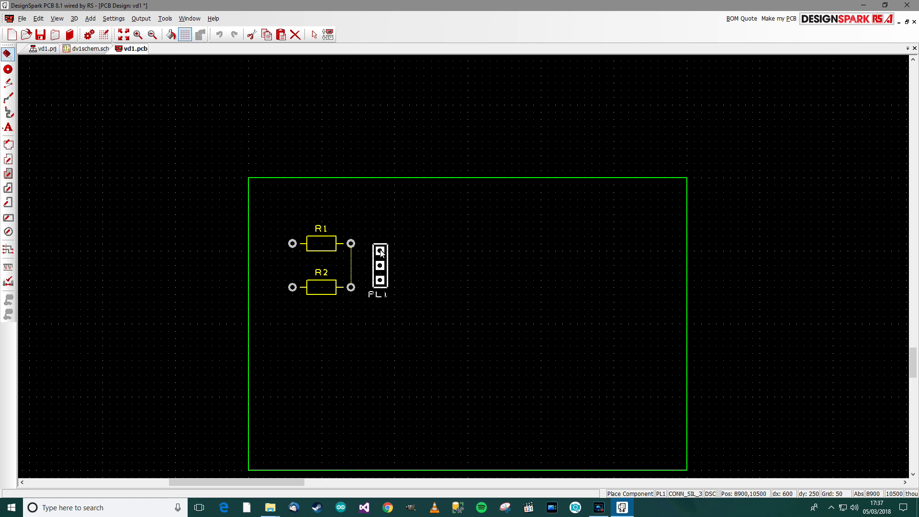
pyautogui.click(381, 252)
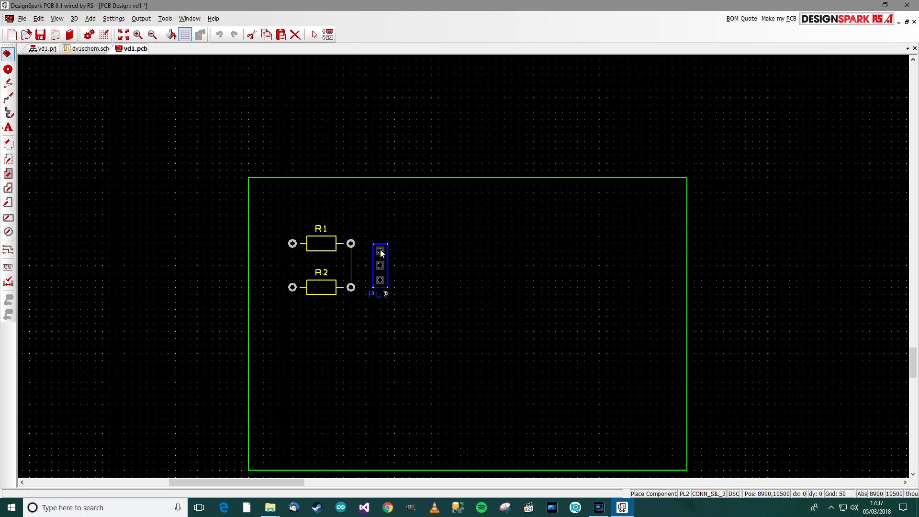
pyautogui.press('Escape')
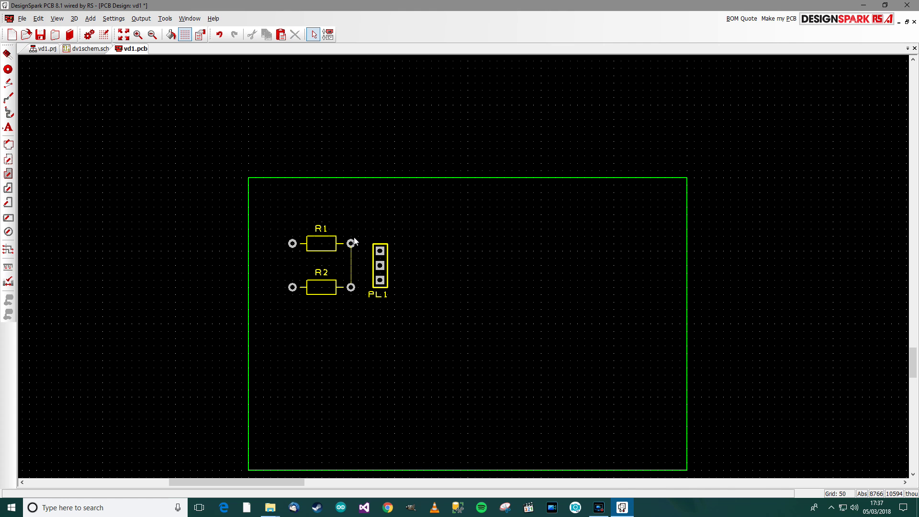
pyautogui.scroll(2, 372, 267)
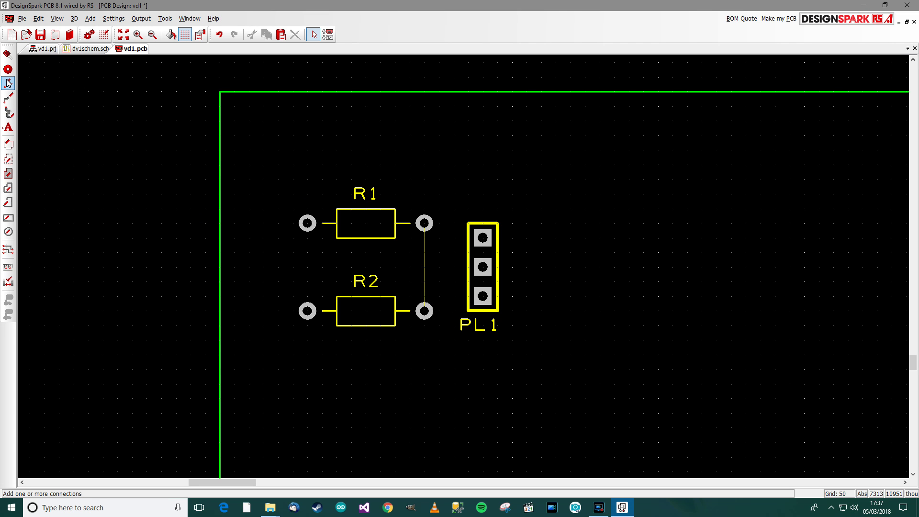
pyautogui.click(8, 99)
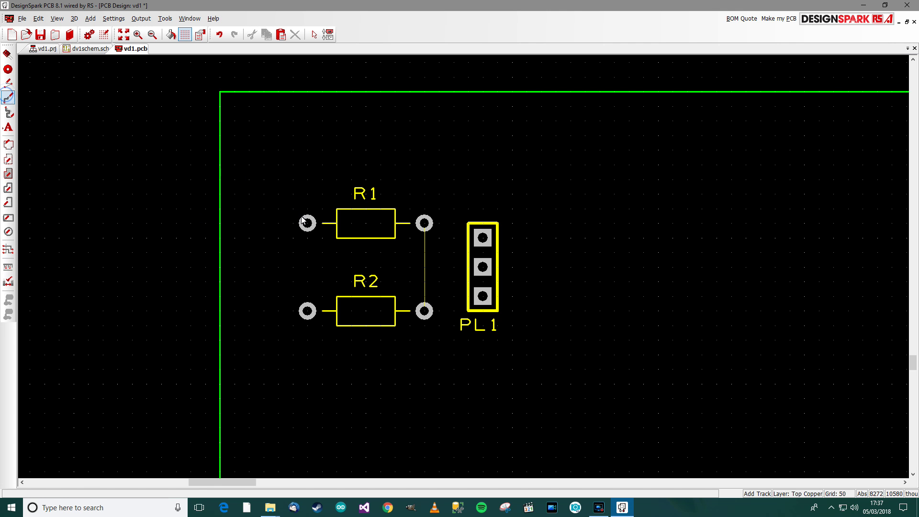
pyautogui.click(307, 224)
pyautogui.click(307, 213)
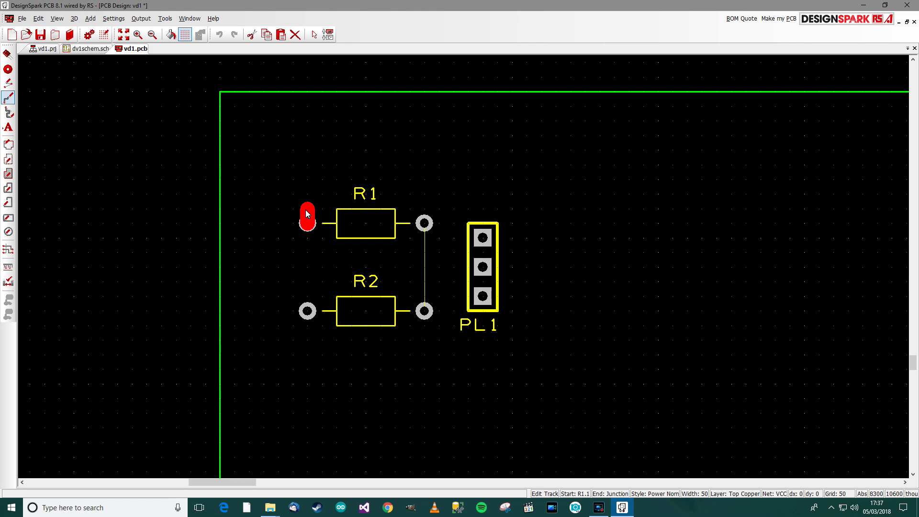
pyautogui.press('Escape')
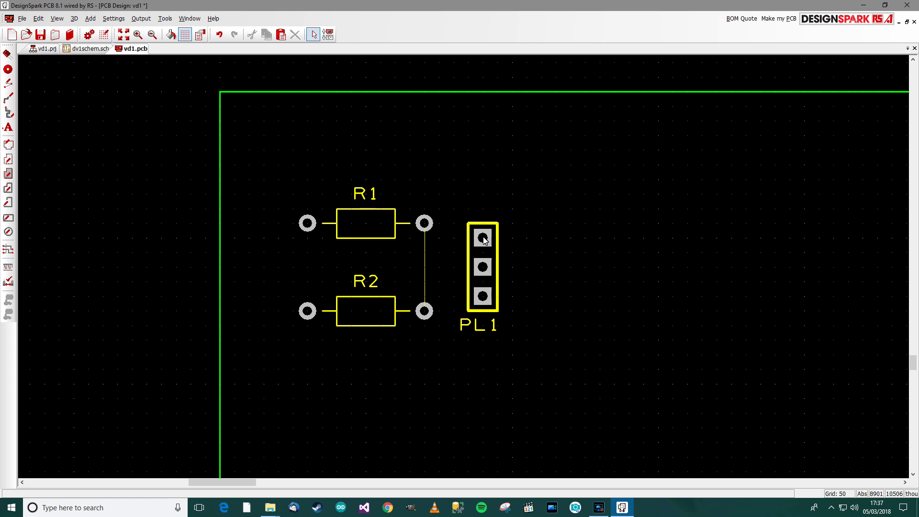
pyautogui.moveTo(485, 243)
pyautogui.mouseDown()
pyautogui.moveTo(471, 214)
pyautogui.moveTo(485, 239)
pyautogui.mouseUp()
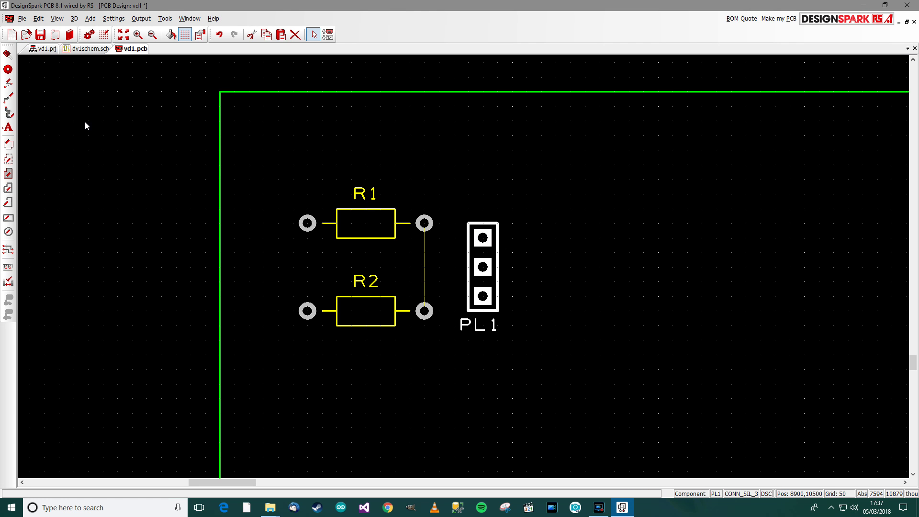
# - Route a 15 thou Top Copper track from PL1's top pin across above R1 to R1's left pad, with chamfered corners
pyautogui.click(8, 98)
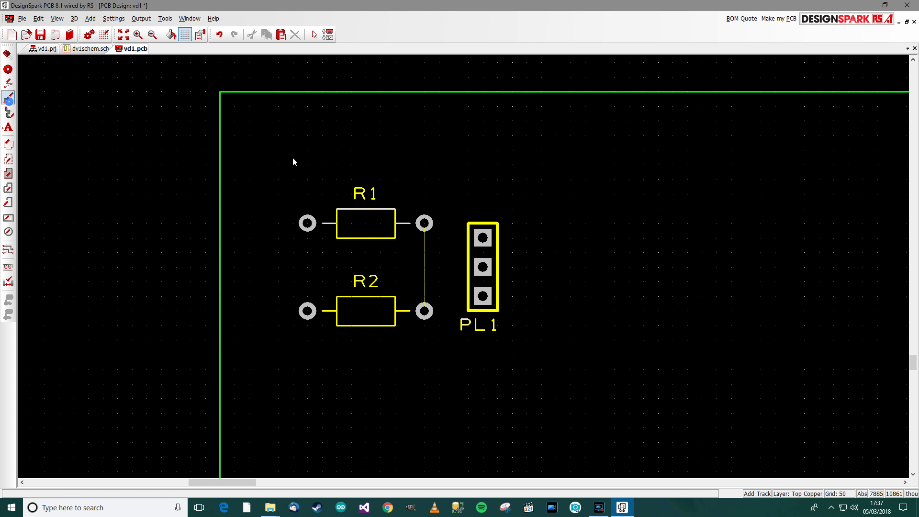
pyautogui.click(483, 238)
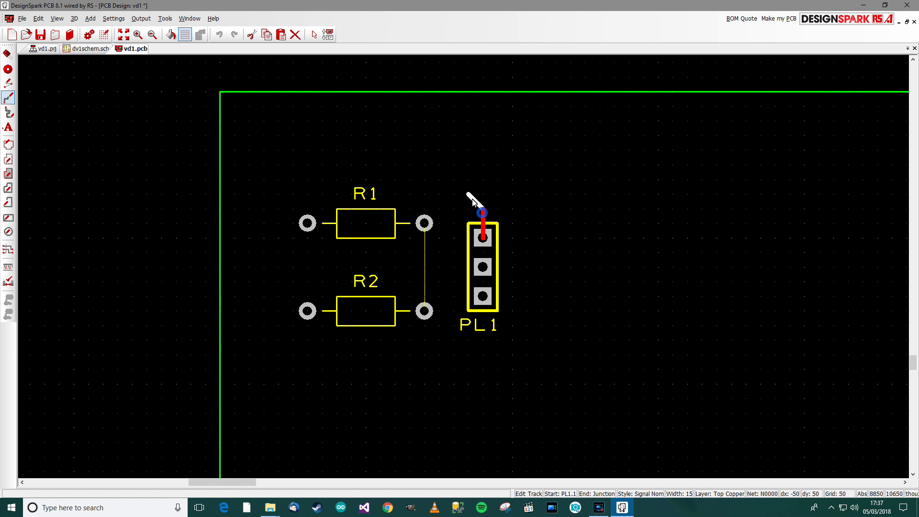
pyautogui.click(469, 195)
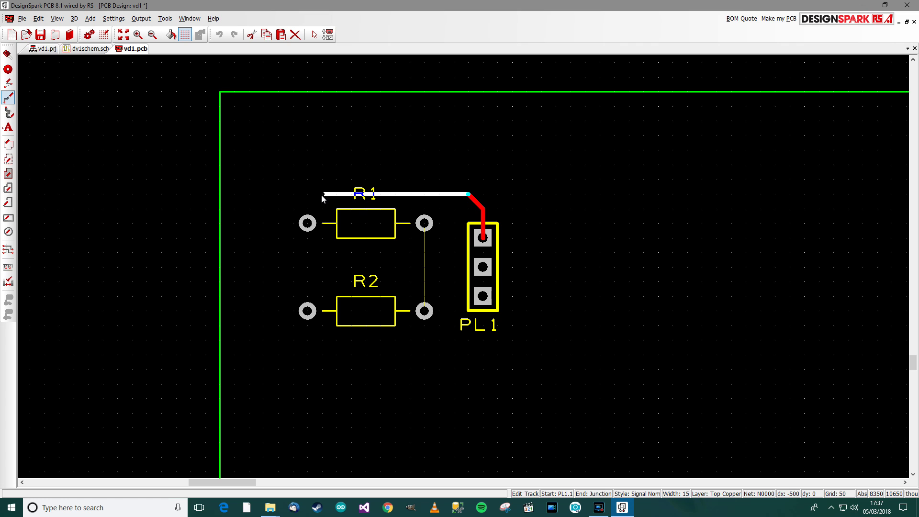
pyautogui.click(322, 194)
pyautogui.click(307, 208)
pyautogui.click(307, 222)
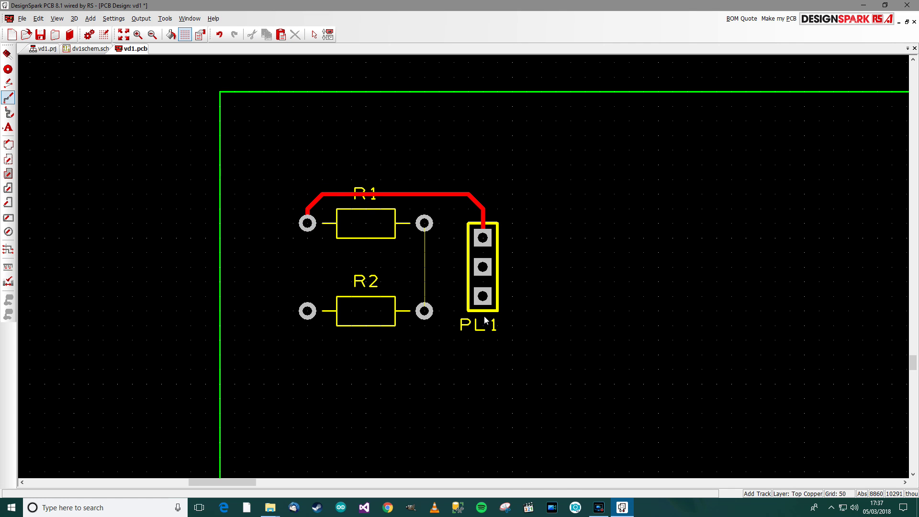
# - Route a 15 thou Top Copper track from PL1's bottom pin beneath R2 to R2's left pad, with chamfered corners
pyautogui.click(483, 297)
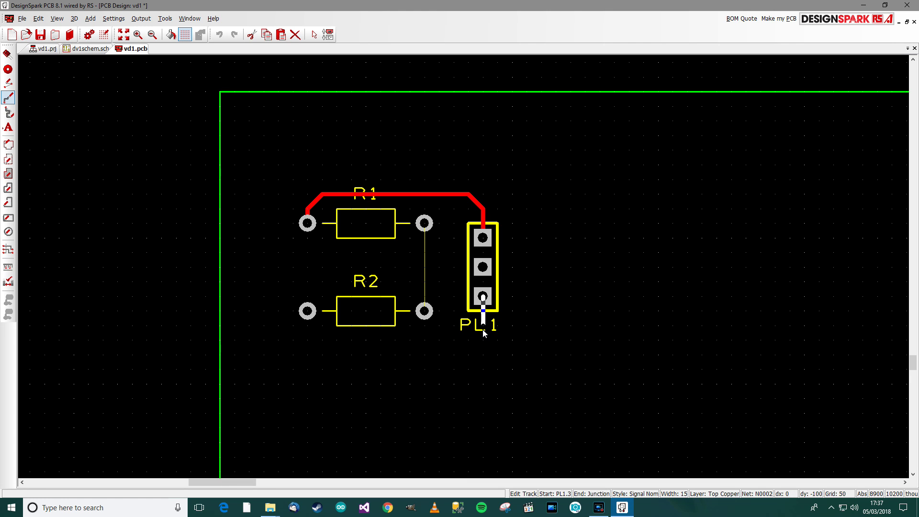
pyautogui.click(467, 338)
pyautogui.click(468, 340)
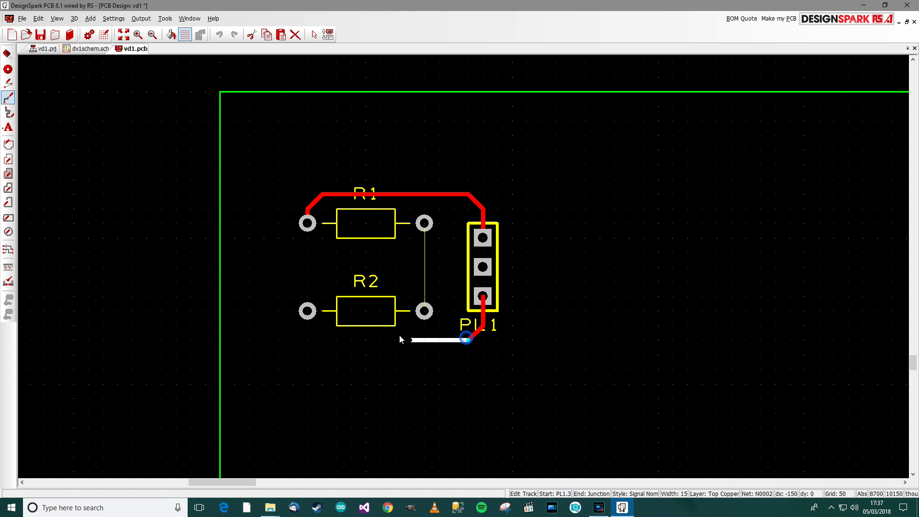
pyautogui.click(317, 339)
pyautogui.click(307, 316)
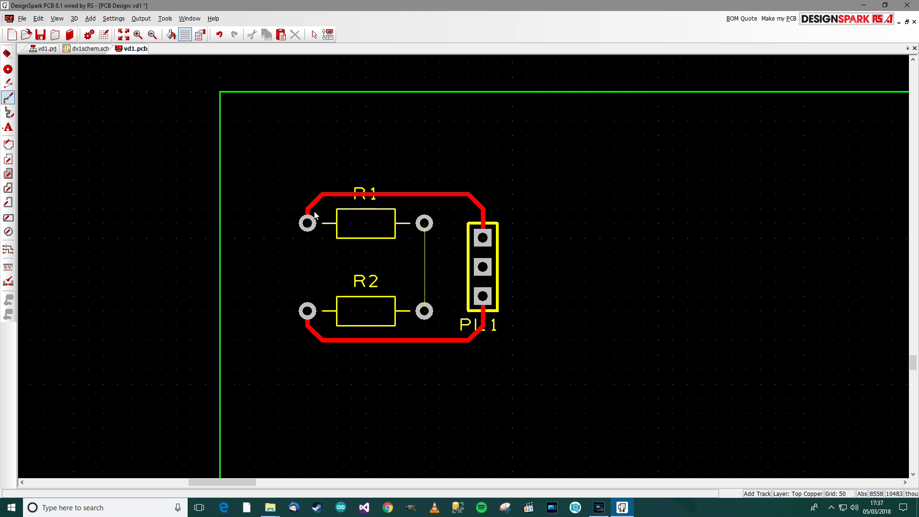
# - Connect the right pads of R1 and R2 with a straight Top Copper track and join PL1's middle pin to its midpoint
pyautogui.click(424, 223)
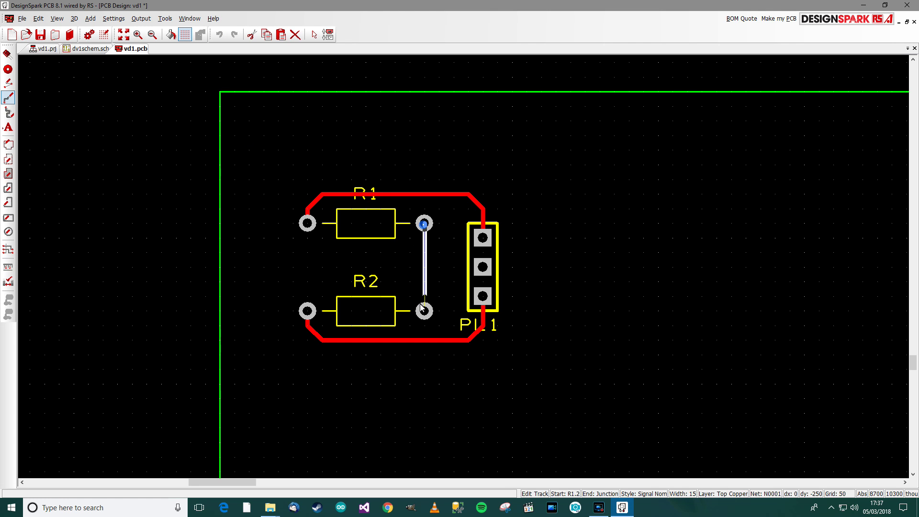
pyautogui.click(425, 311)
pyautogui.click(485, 271)
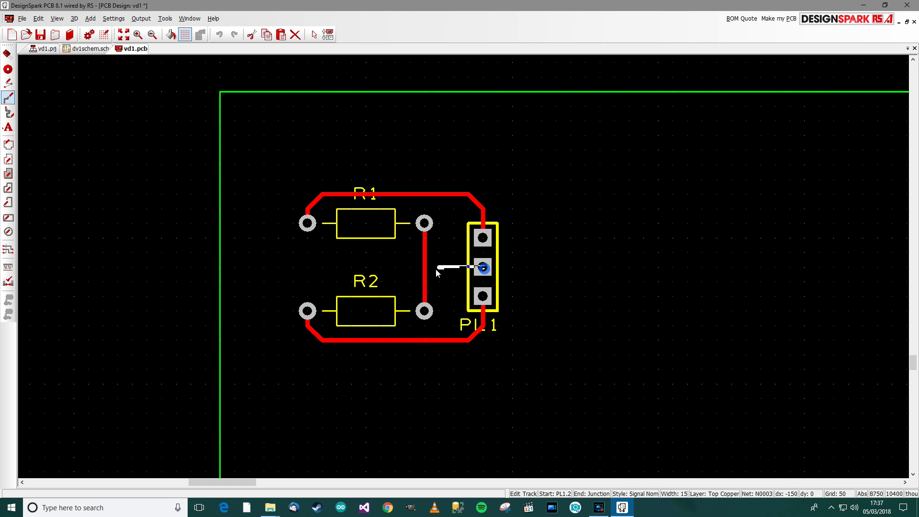
pyautogui.click(426, 267)
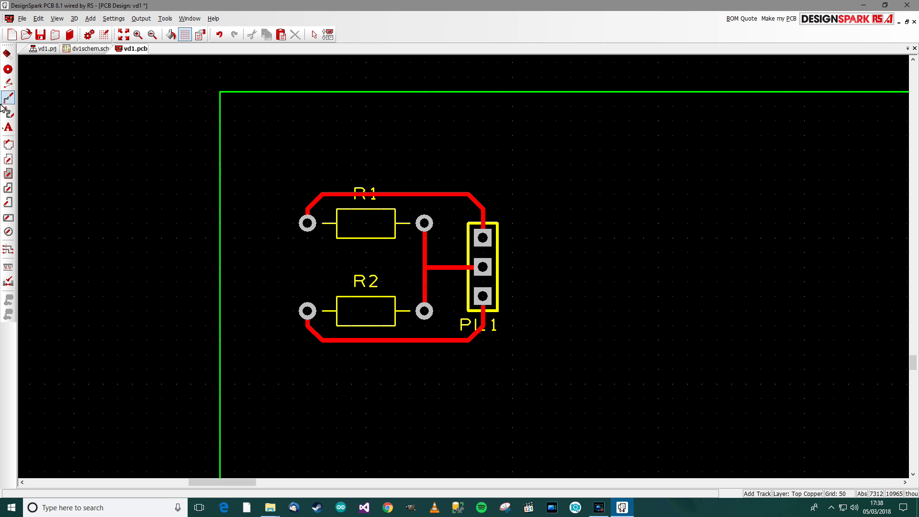
# - Add the text "Voltage Divider PCB v1.0" on the Top Documentation layer, centred above the R1 track
pyautogui.click(8, 126)
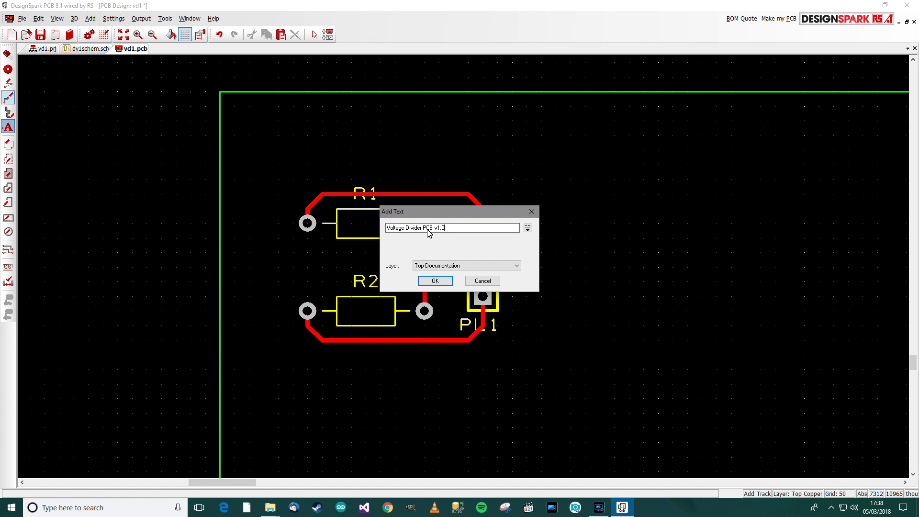
pyautogui.click(435, 280)
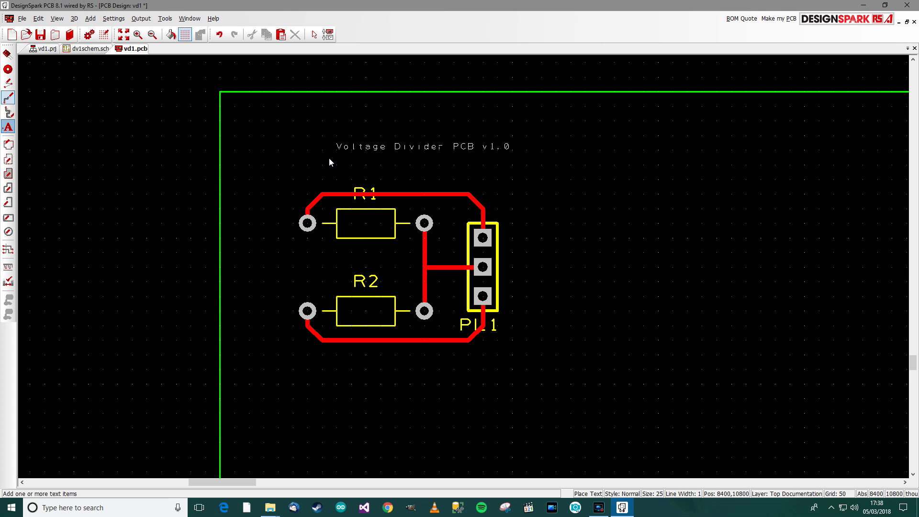
pyautogui.click(308, 172)
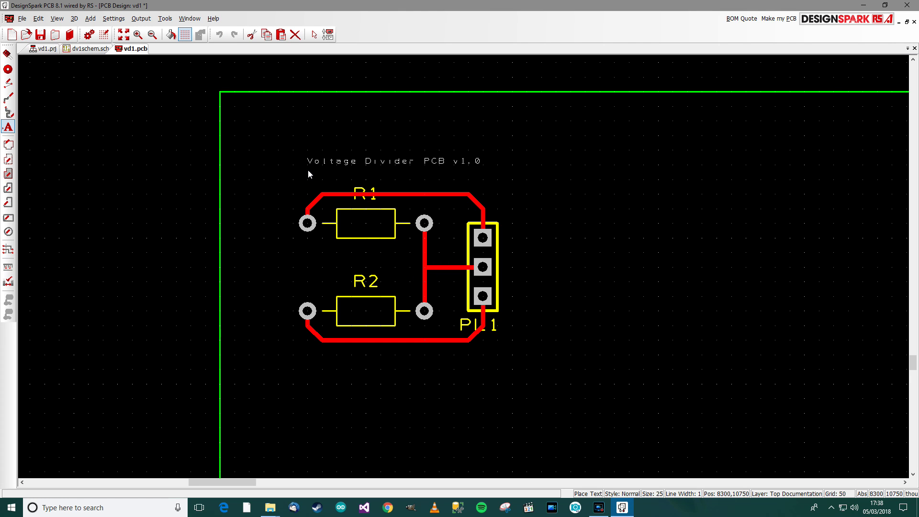
pyautogui.moveTo(315, 171); pyautogui.dragTo(318, 170)
pyautogui.click(317, 169)
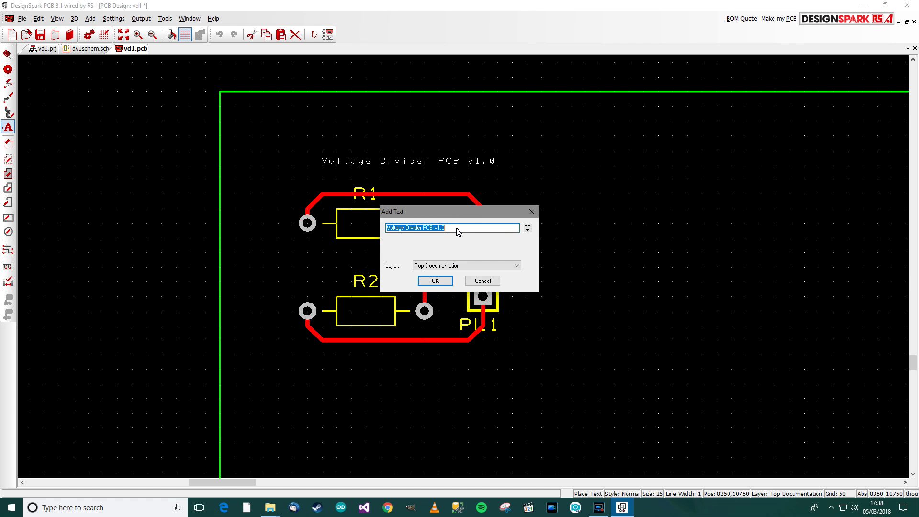
# - Add a "Created by" credit with the author's full name on the Top Documentation layer, below the R2 track
pyautogui.write('Created by Antony Cratwright')
pyautogui.click(445, 284)
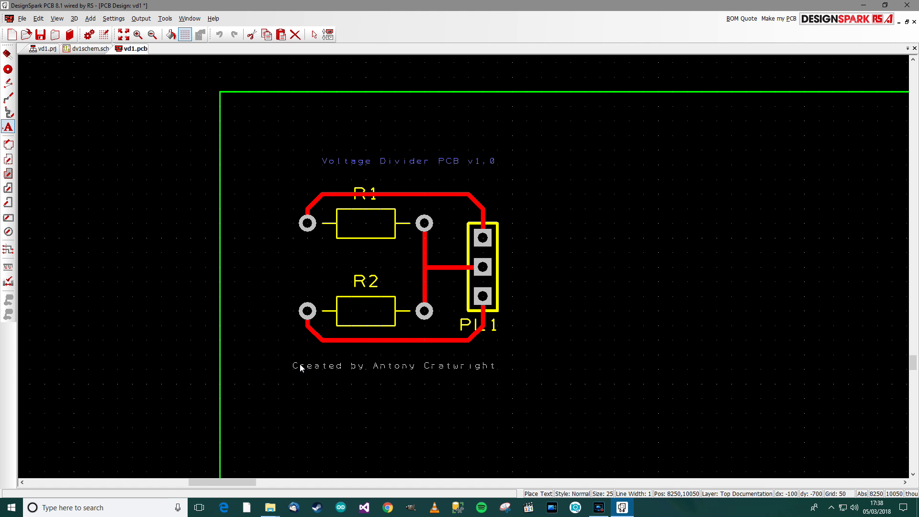
pyautogui.click(316, 368)
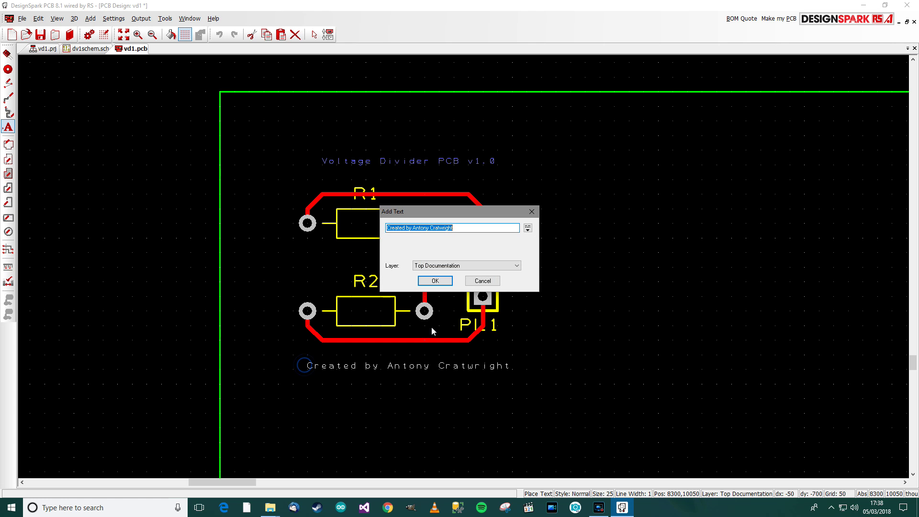
# - Add the label "Vcc" on the Top Documentation layer to the right of PL1's top pin
pyautogui.moveTo(480, 211); pyautogui.dragTo(761, 168)
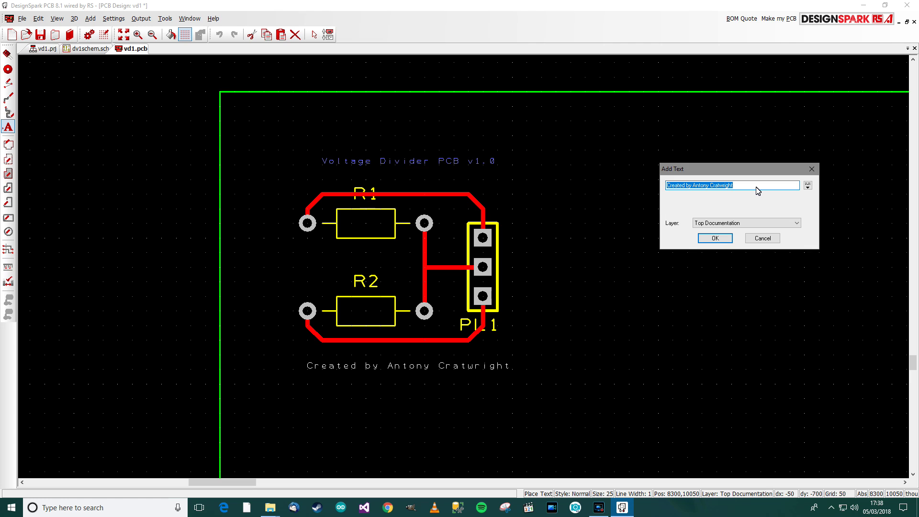
pyautogui.write('Vo')
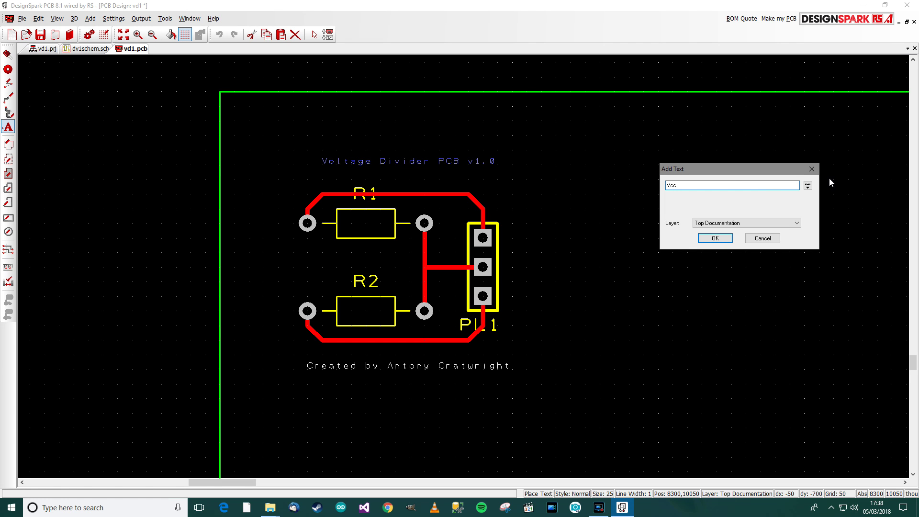
pyautogui.click(721, 239)
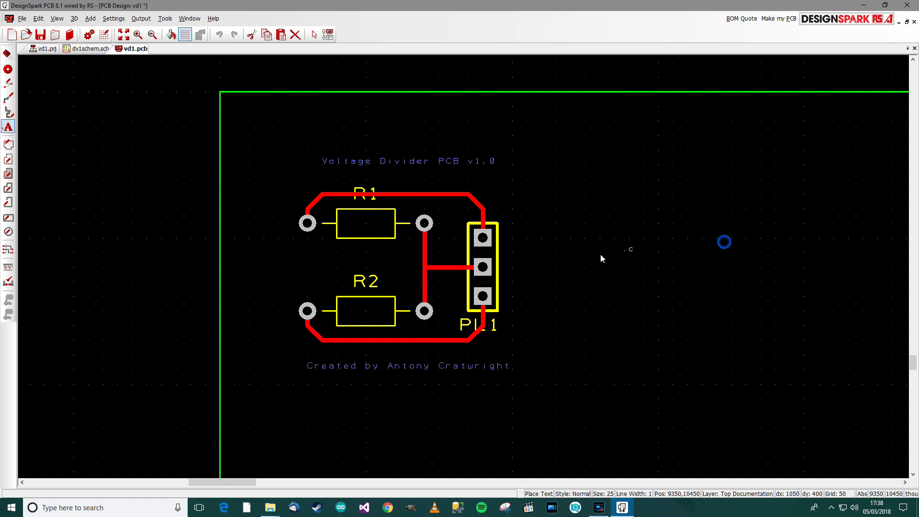
pyautogui.click(513, 238)
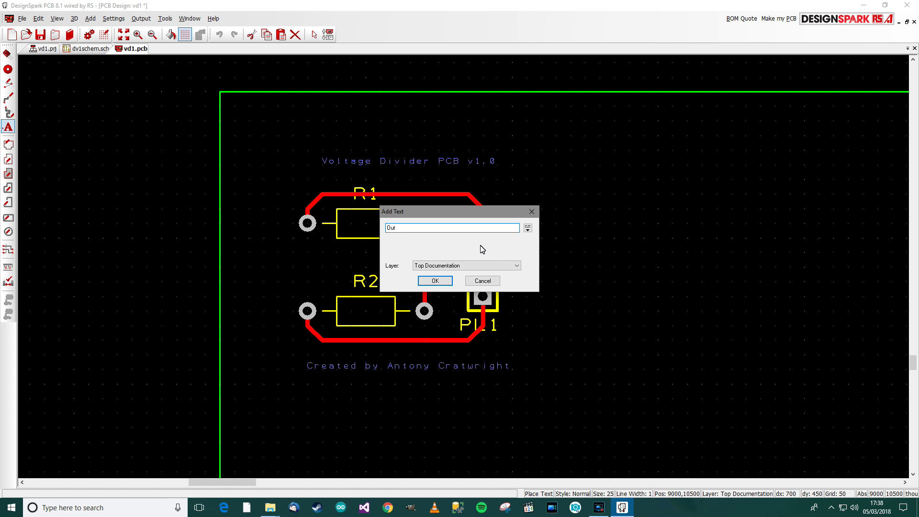
# - Label PL1's middle pin "Out" and its bottom pin "Gnd" on the Top Documentation layer, aligned under the Vcc label
pyautogui.click(435, 281)
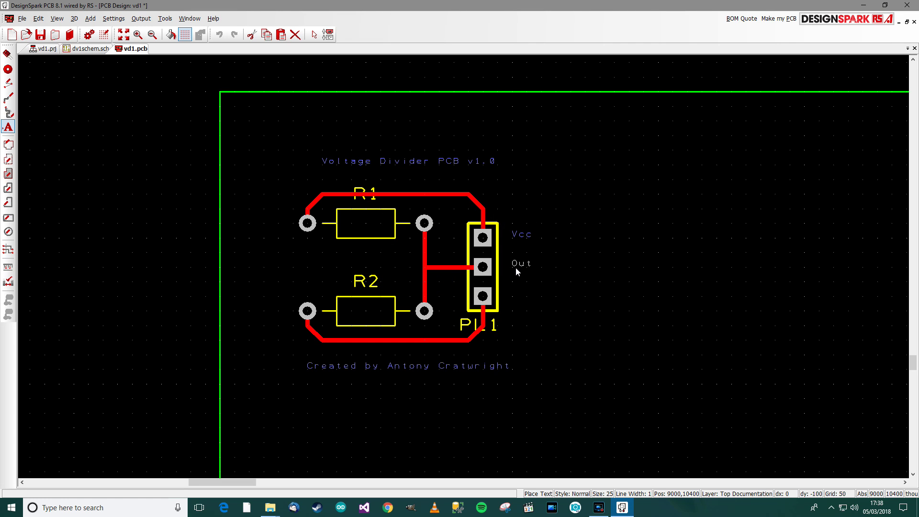
pyautogui.click(516, 267)
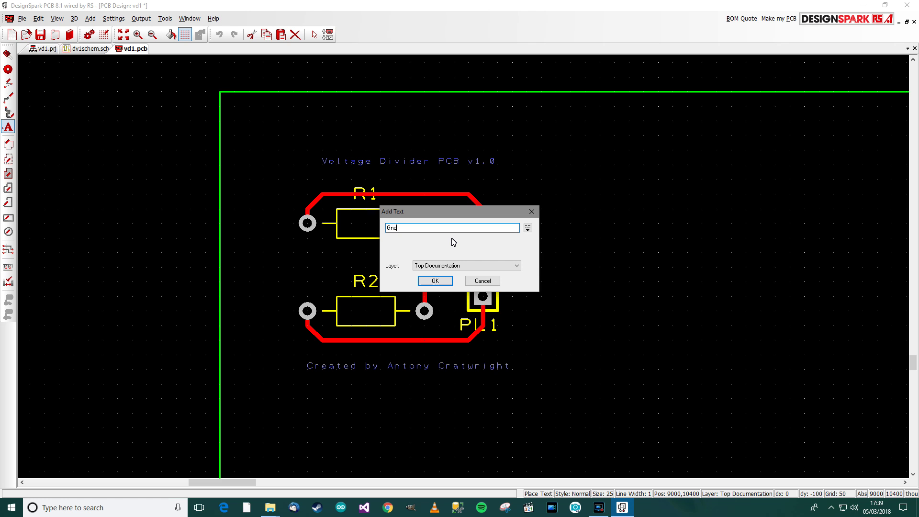
pyautogui.click(436, 281)
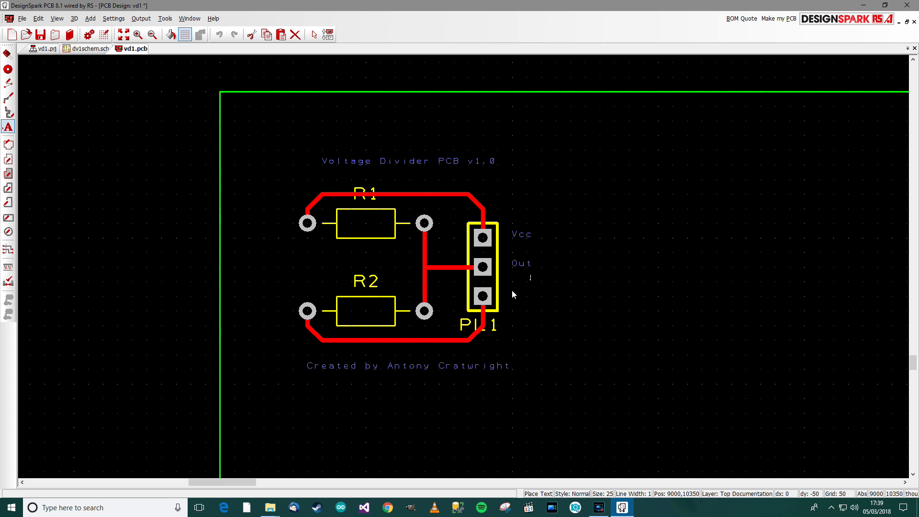
pyautogui.click(513, 293)
pyautogui.click(481, 279)
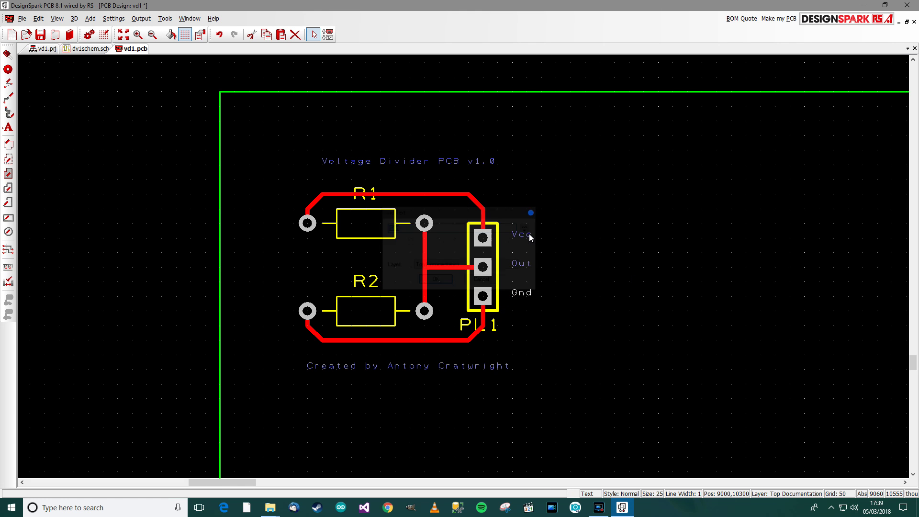
# - Move the whole circuit with its tracks and labels 150 thou left and 100 thou up, towards the board's top-left corner
pyautogui.scroll(2, 468, 269)
pyautogui.scroll(-2, 468, 266)
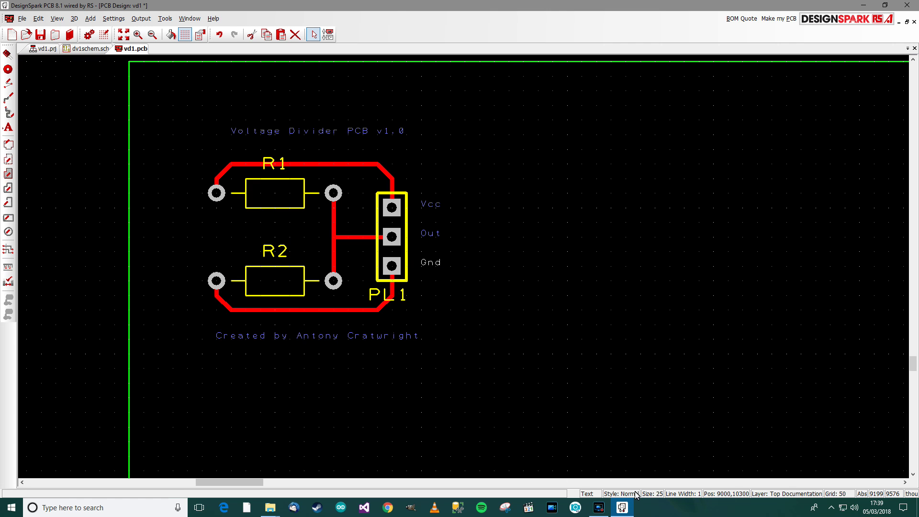
pyautogui.moveTo(265, 480); pyautogui.dragTo(228, 486)
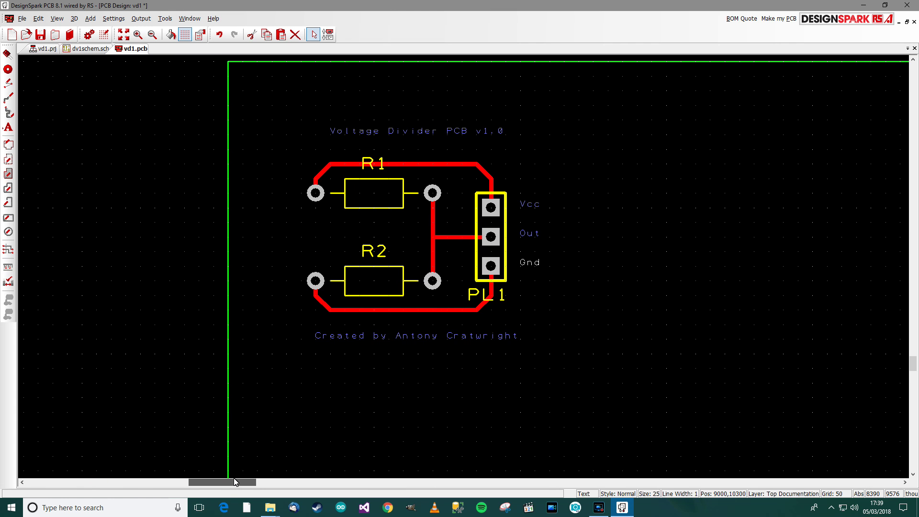
pyautogui.scroll(-3, 447, 259)
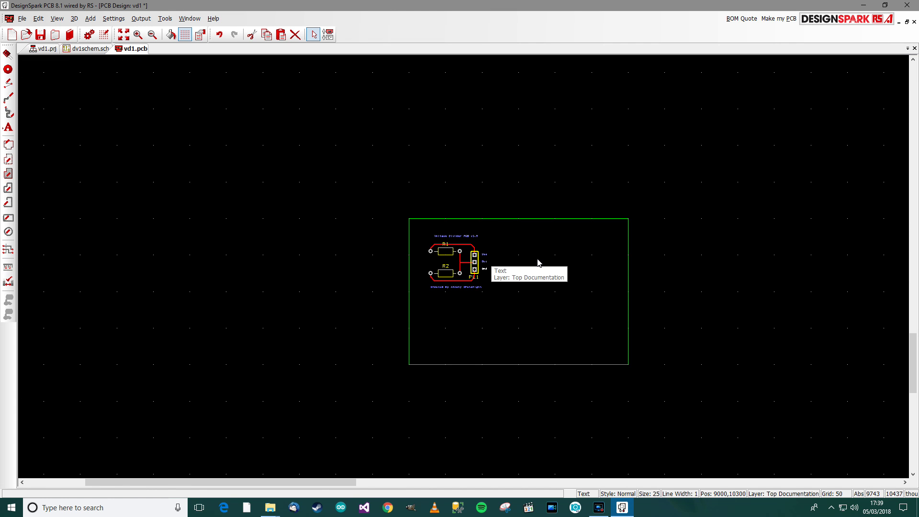
pyautogui.moveTo(504, 258); pyautogui.dragTo(420, 311)
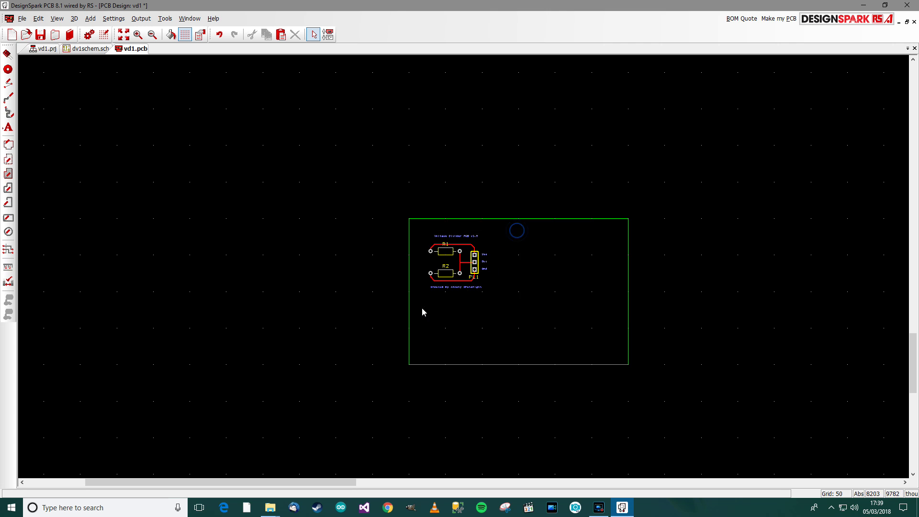
pyautogui.scroll(1, 441, 279)
pyautogui.scroll(1, 444, 278)
pyautogui.scroll(-1, 445, 277)
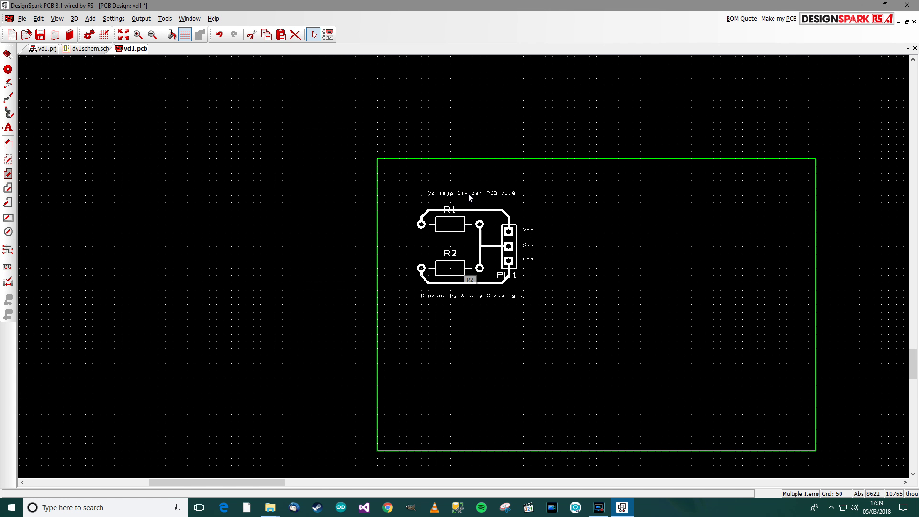
pyautogui.moveTo(468, 193); pyautogui.dragTo(439, 172)
pyautogui.click(493, 278)
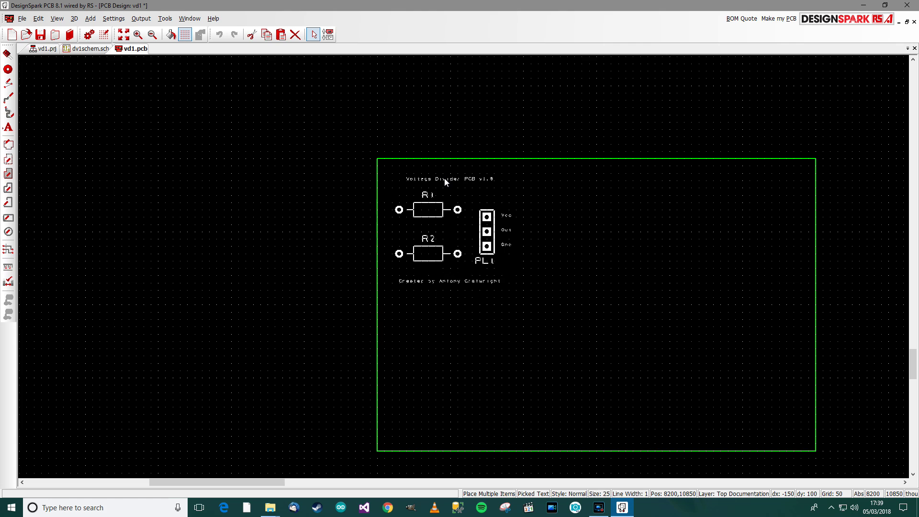
pyautogui.click(447, 185)
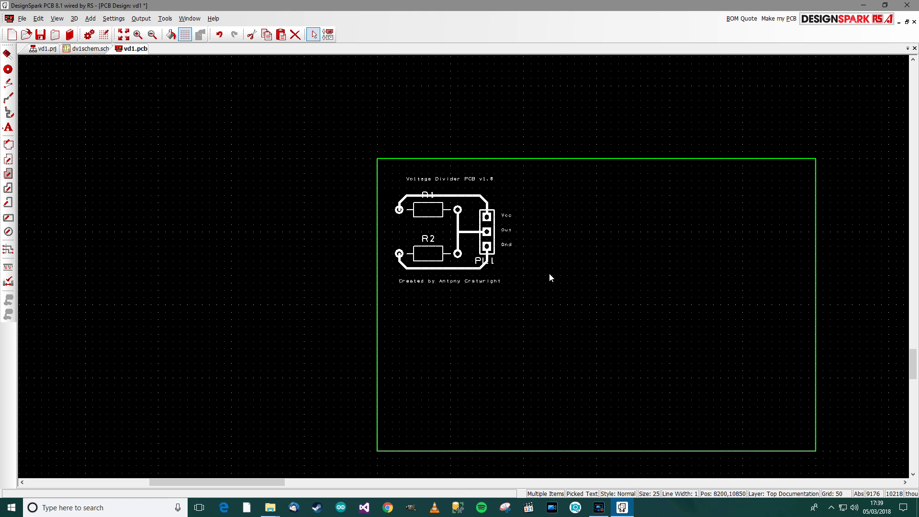
pyautogui.click(570, 254)
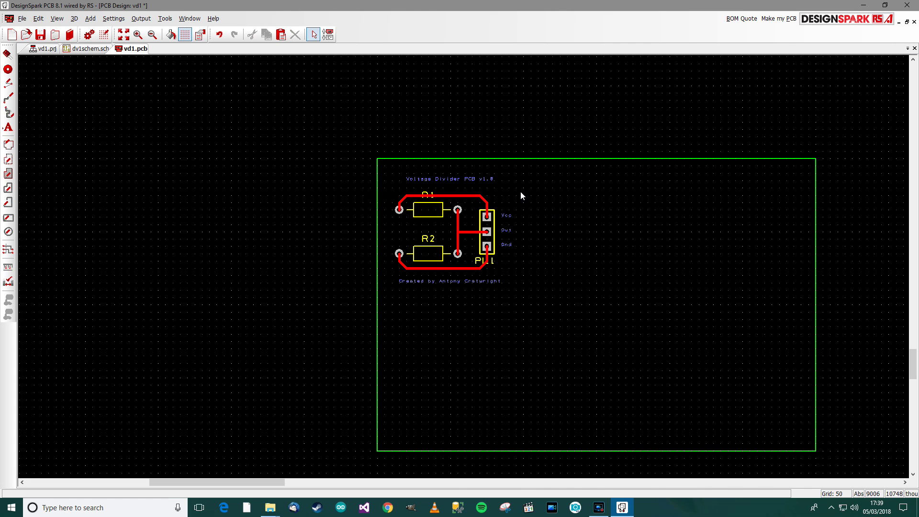
# - Move the whole circuit with its labels a further 50 thou up towards the board's top edge
pyautogui.moveTo(530, 177); pyautogui.dragTo(407, 309)
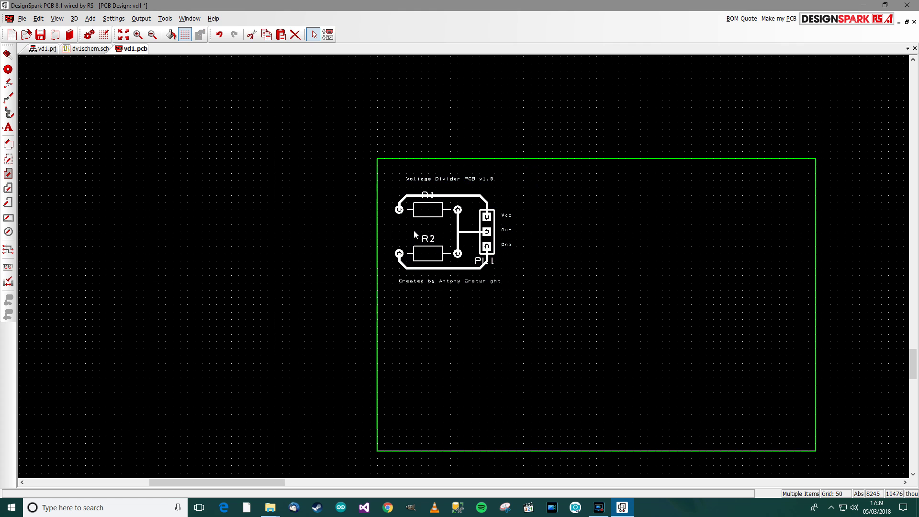
pyautogui.moveTo(418, 180); pyautogui.dragTo(419, 172)
pyautogui.click(421, 180)
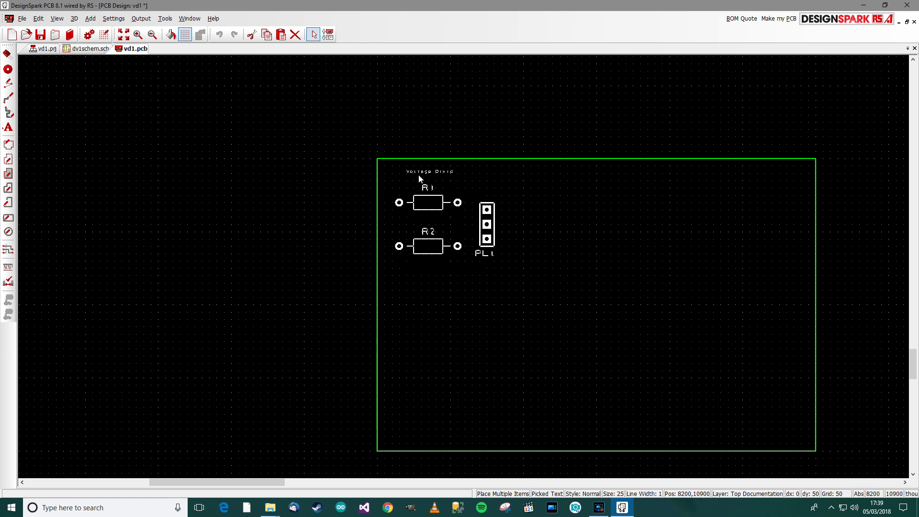
pyautogui.click(564, 212)
# - Try to move the circuit 50 thou closer to the board's left edge
pyautogui.moveTo(519, 172); pyautogui.dragTo(418, 260)
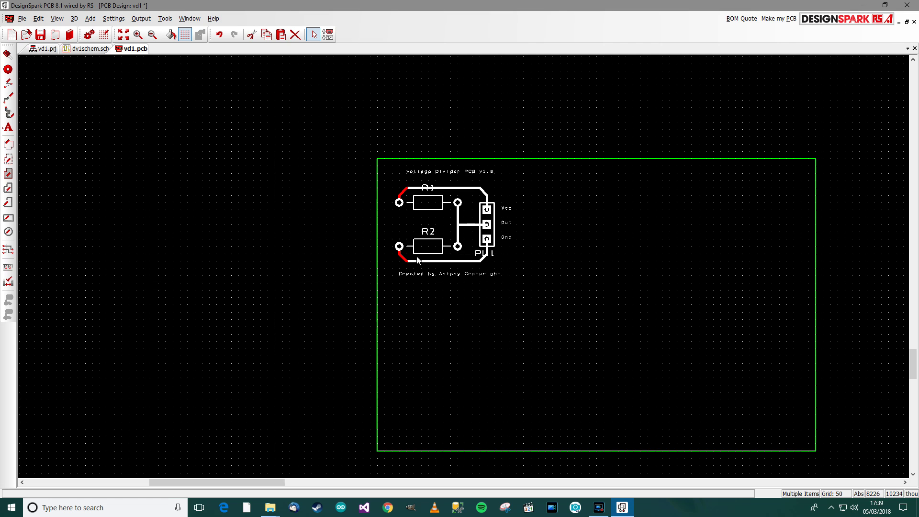
pyautogui.moveTo(432, 212); pyautogui.dragTo(449, 228)
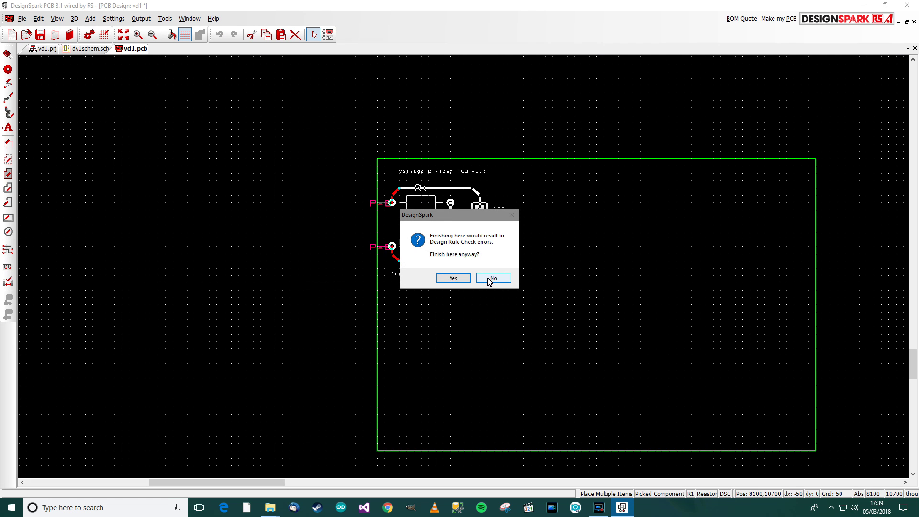
pyautogui.click(489, 278)
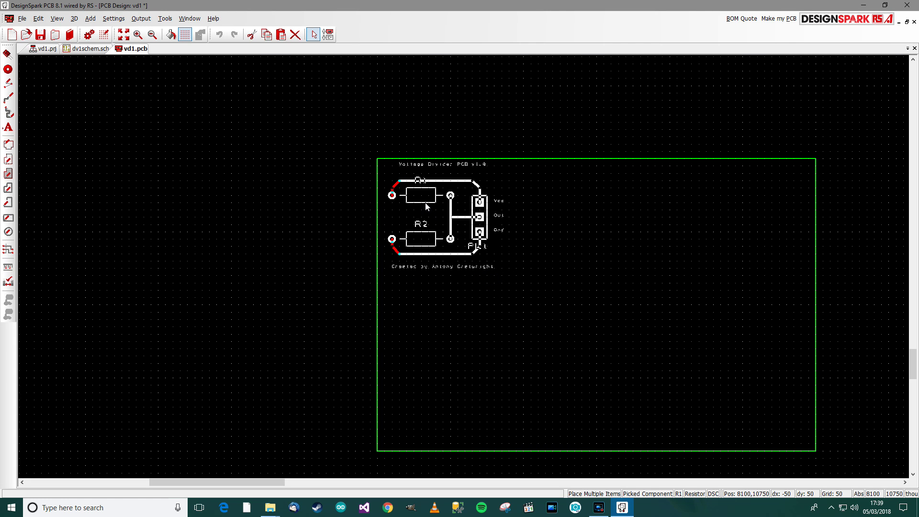
pyautogui.click(427, 215)
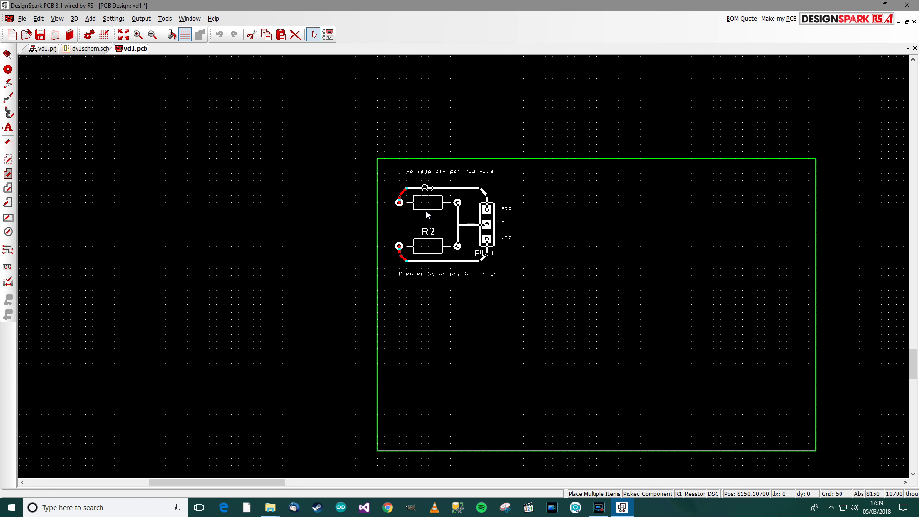
# - Shrink the board outline to 1050 x 900 thou by moving its right and bottom edges close to the circuit, and save the design
pyautogui.click(815, 256)
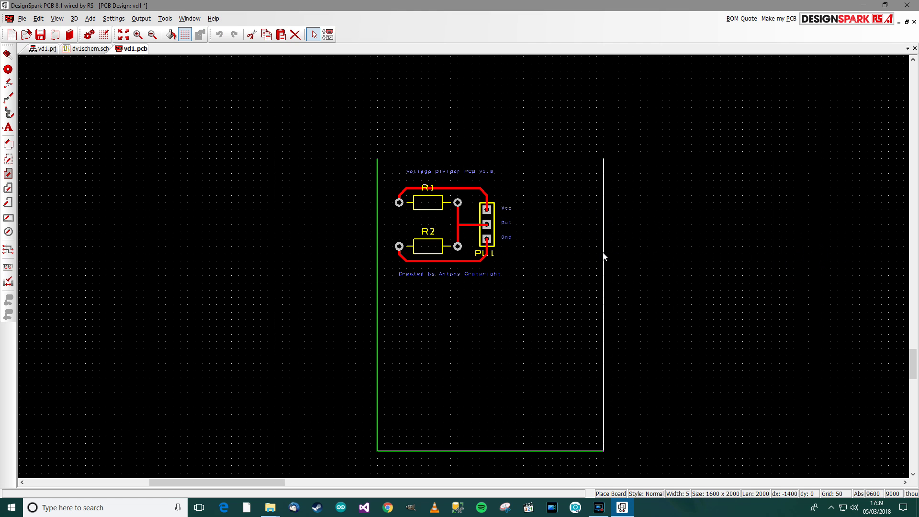
pyautogui.click(531, 269)
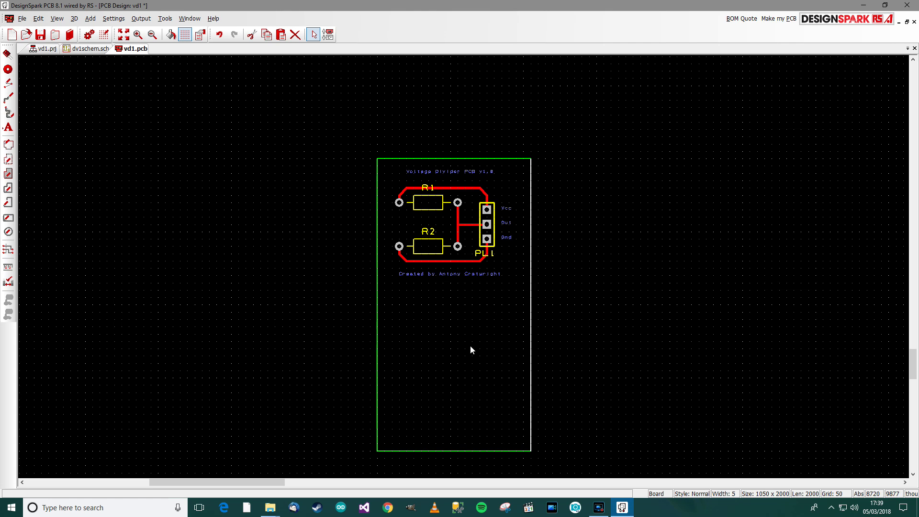
pyautogui.click(447, 449)
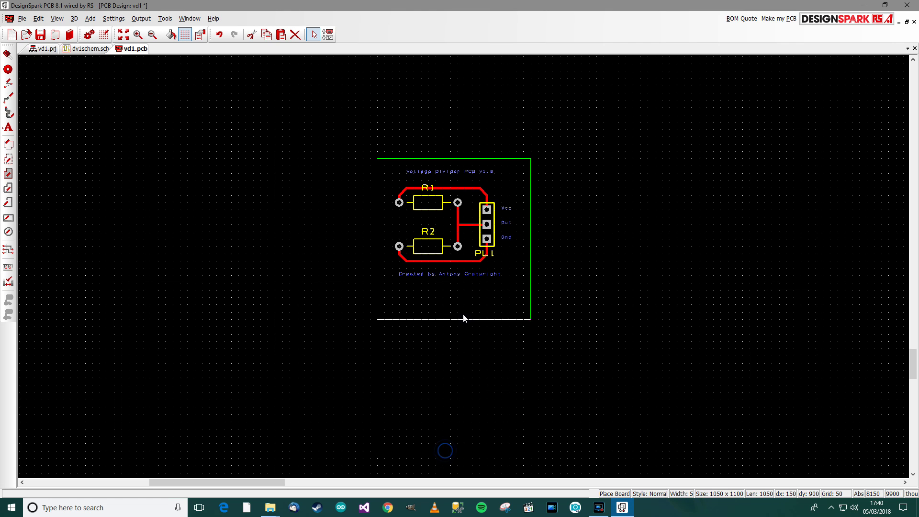
pyautogui.click(480, 290)
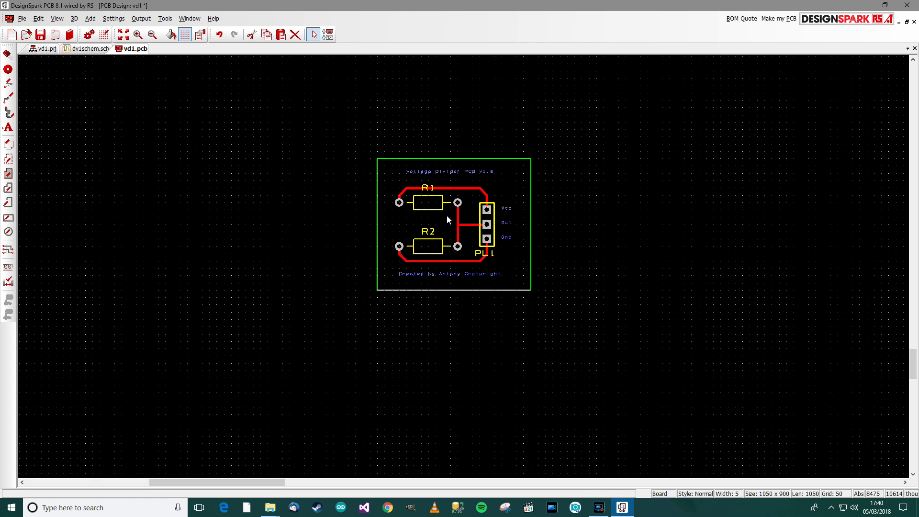
pyautogui.scroll(2, 471, 261)
pyautogui.moveTo(536, 312)
pyautogui.hotkey('ctrl', 's')
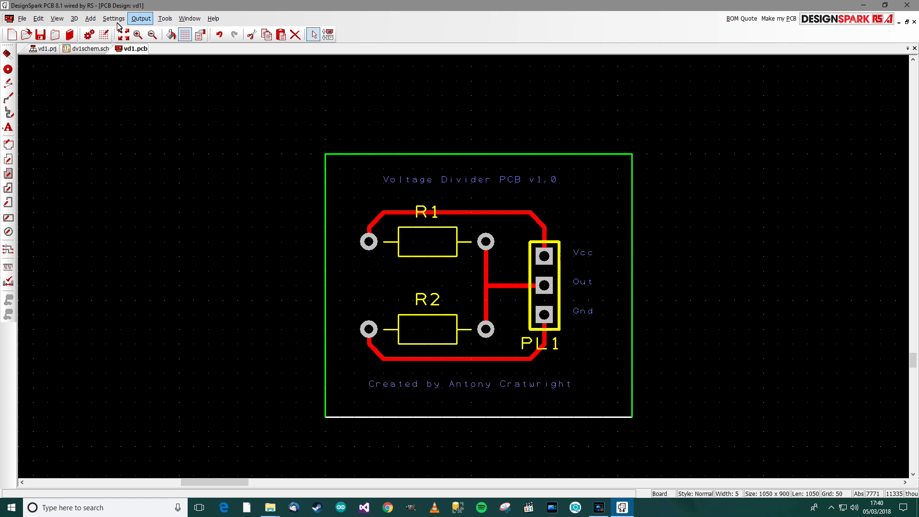
# - Open the 3D view of the board and rotate it to examine the component and label placement
pyautogui.click(74, 21)
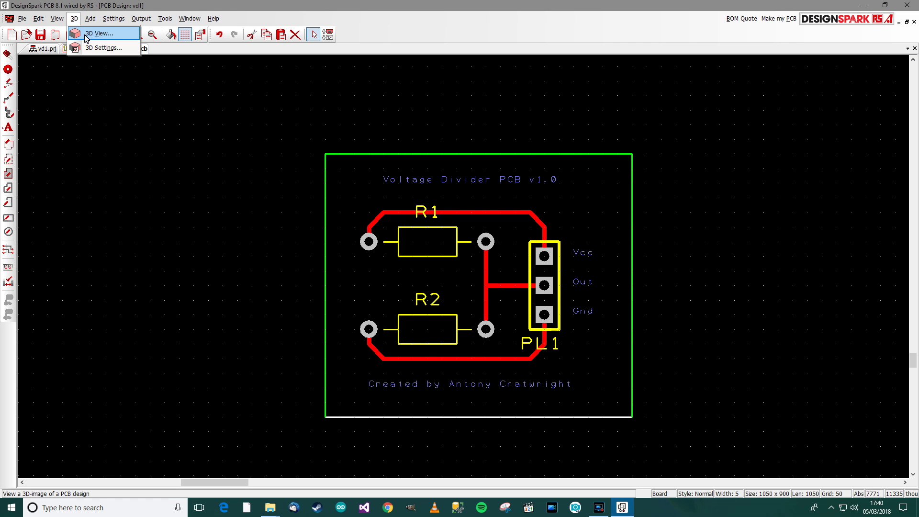
pyautogui.click(98, 34)
pyautogui.click(83, 22)
pyautogui.click(87, 34)
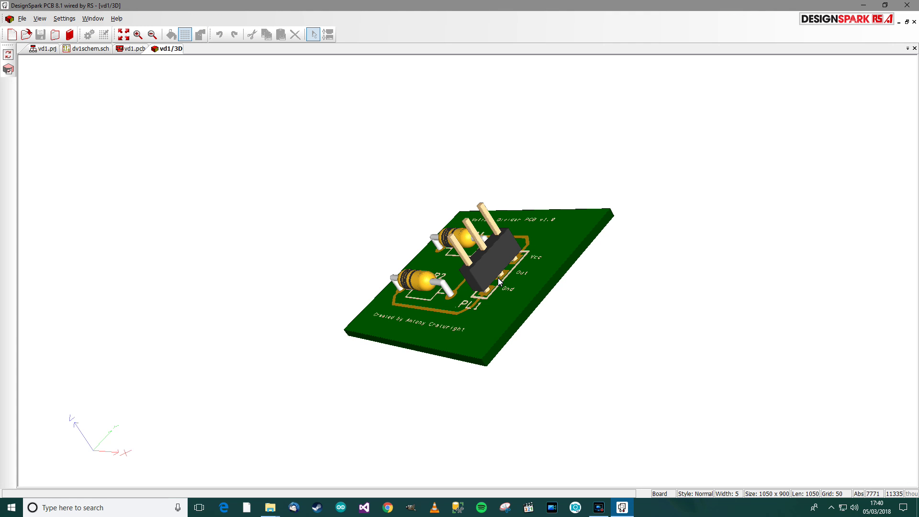
pyautogui.moveTo(511, 307); pyautogui.dragTo(396, 184)
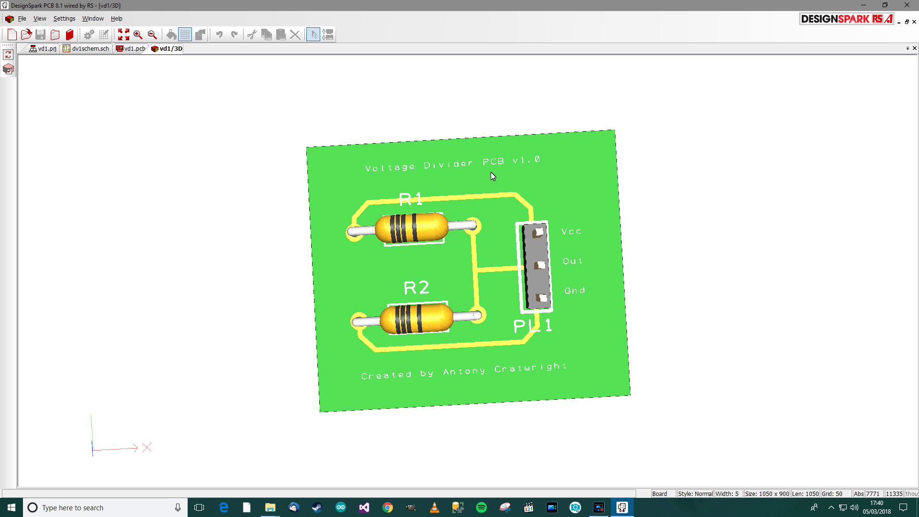
pyautogui.moveTo(558, 175); pyautogui.dragTo(382, 237)
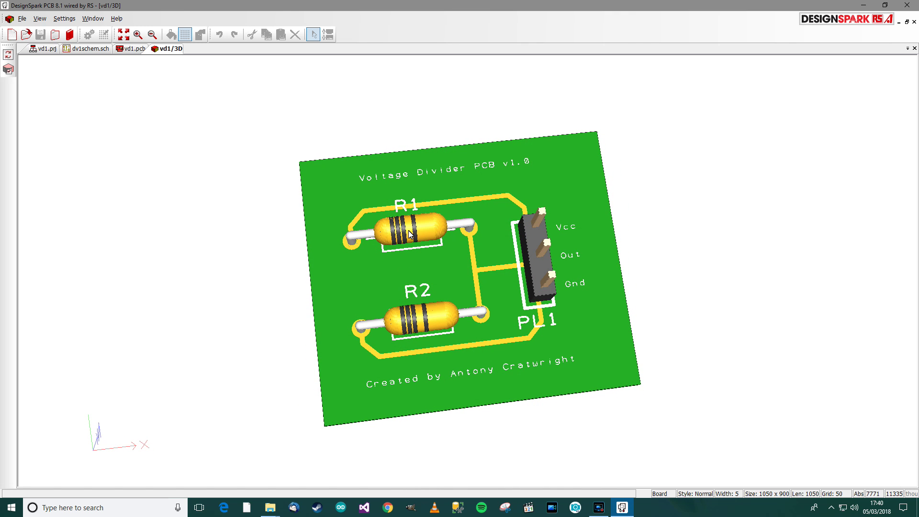
pyautogui.moveTo(418, 331); pyautogui.dragTo(556, 150)
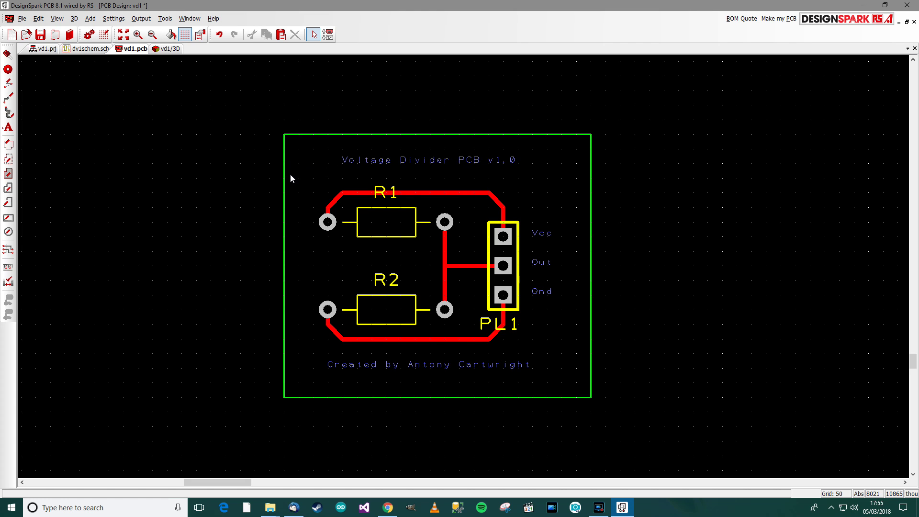
# - Auto-generate a Gerber manufacturing plot job for all layer types and sides, including the NC Drill and Drill Ident plots
pyautogui.click(142, 18)
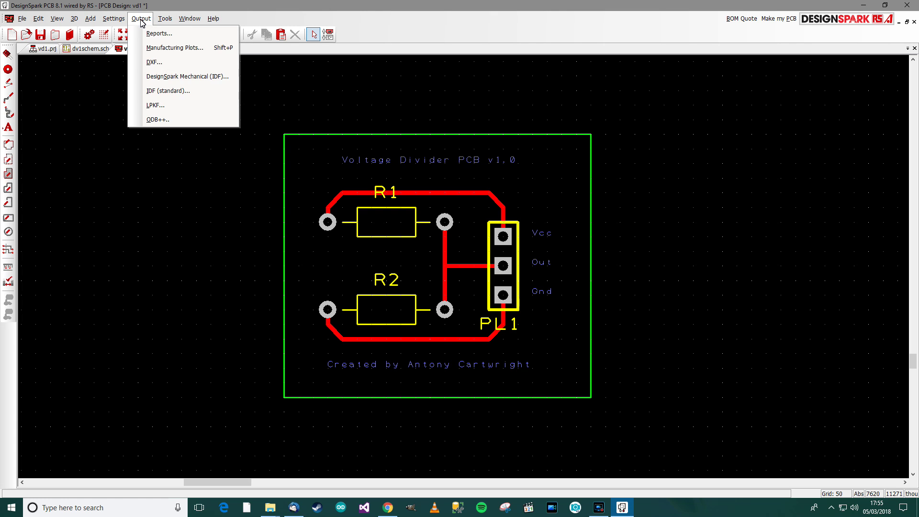
pyautogui.click(142, 20)
pyautogui.click(142, 20)
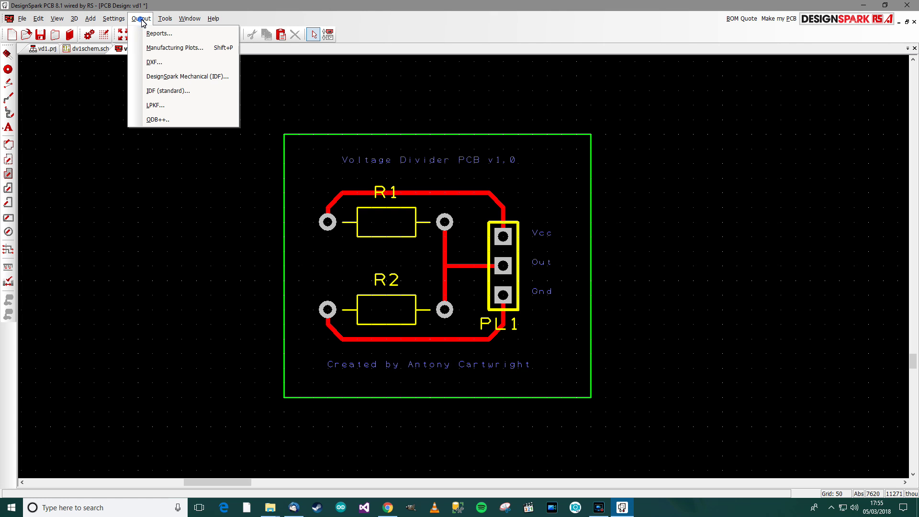
pyautogui.click(175, 48)
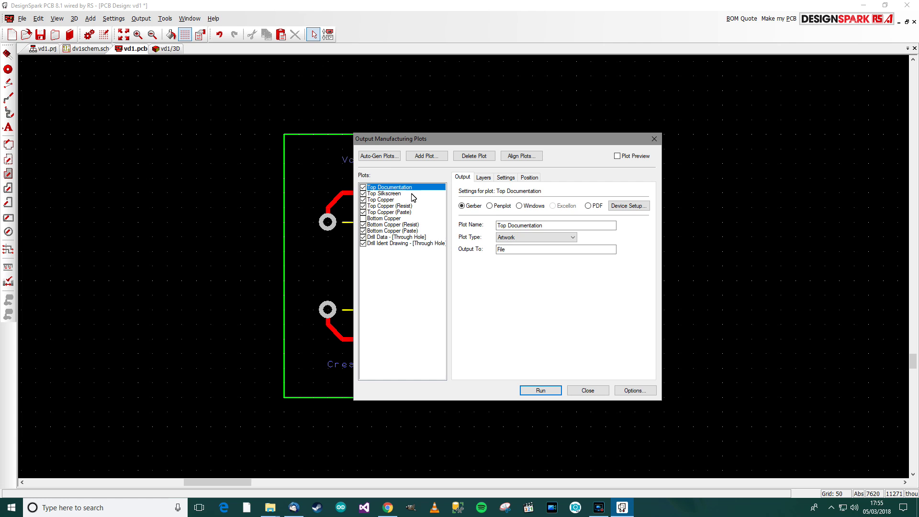
pyautogui.click(389, 157)
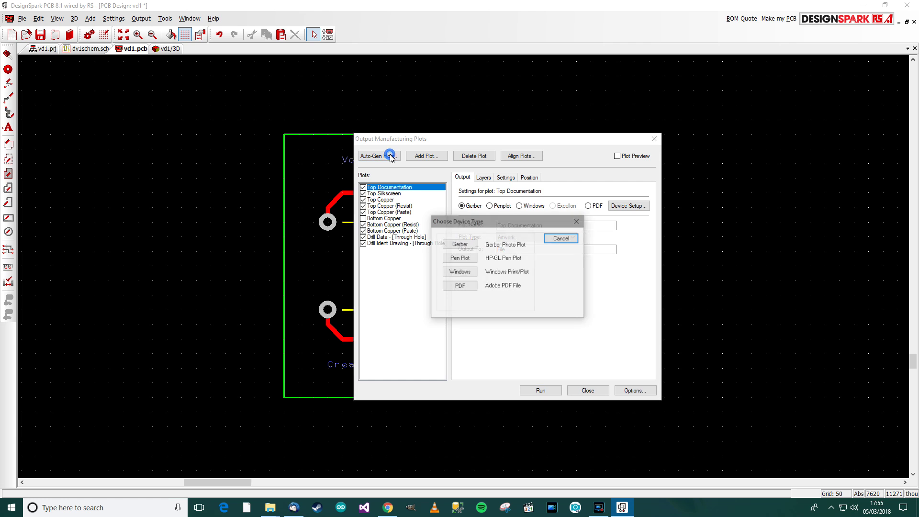
pyautogui.click(460, 244)
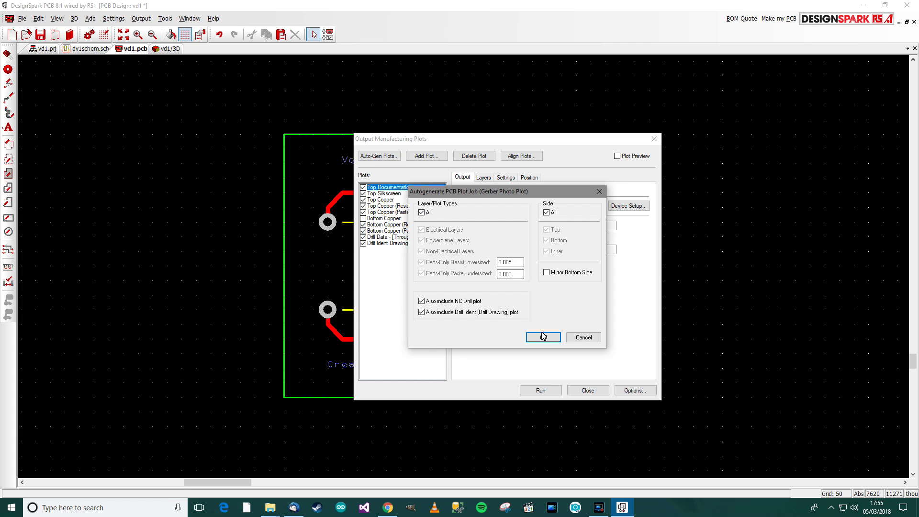
pyautogui.click(546, 338)
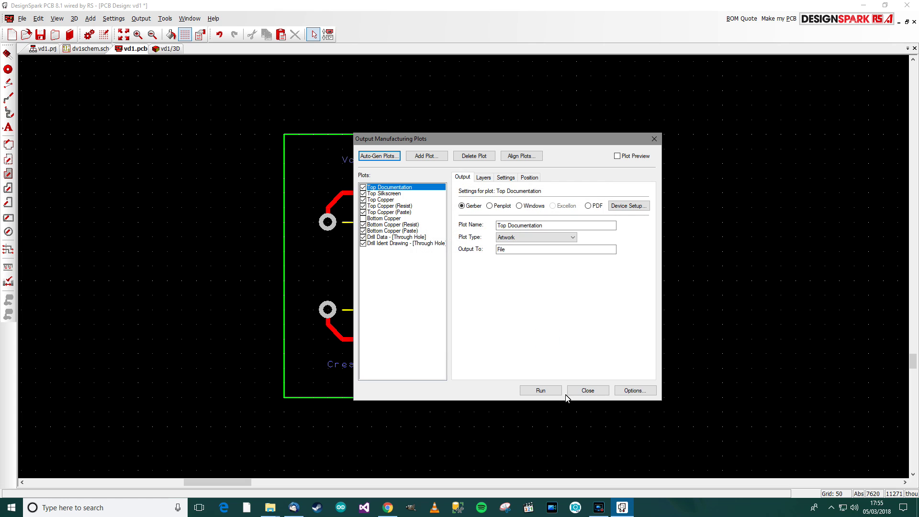
# - Run the manufacturing plots without the board outline and close the plot report
pyautogui.click(549, 390)
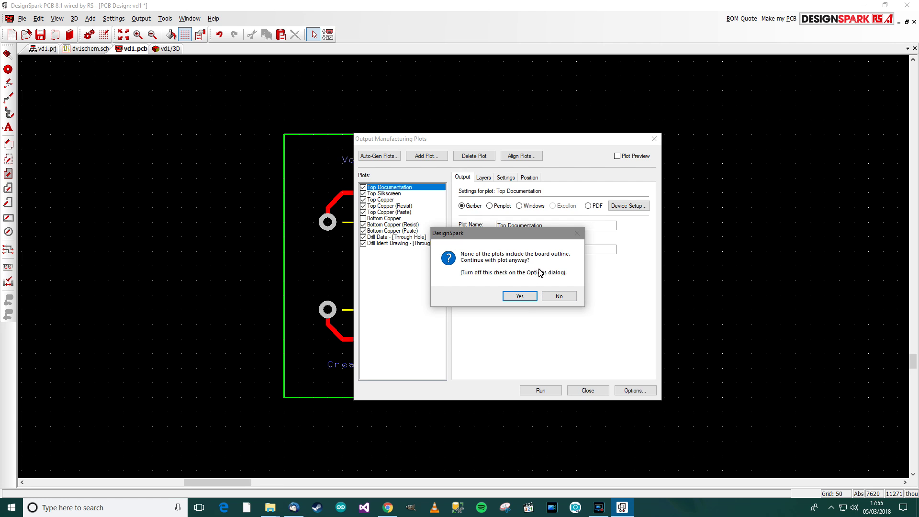
pyautogui.click(521, 297)
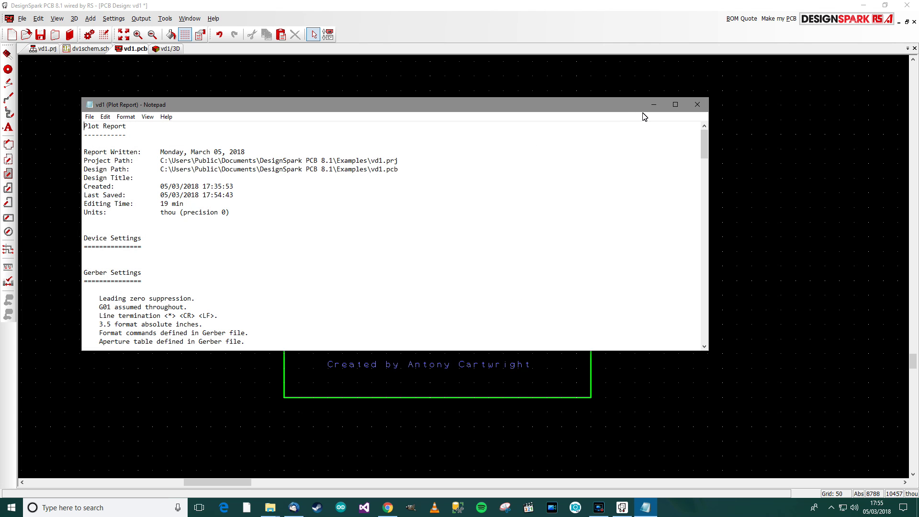
pyautogui.click(697, 104)
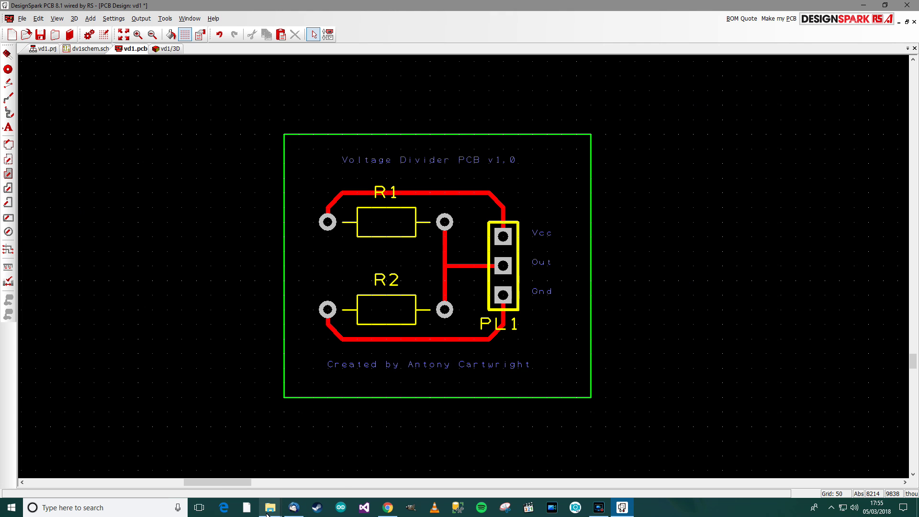
# - Switch to File Explorer and examine the generated vd1 plot and drill files in the Examples folder, then return to the PCB design
pyautogui.moveTo(270, 512)
pyautogui.click(354, 474)
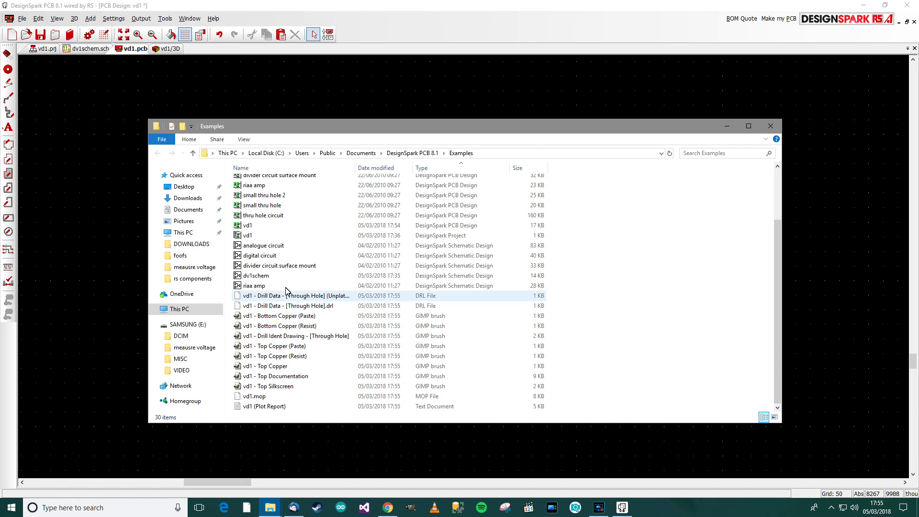
pyautogui.scroll(2, 316, 283)
pyautogui.scroll(-3, 315, 283)
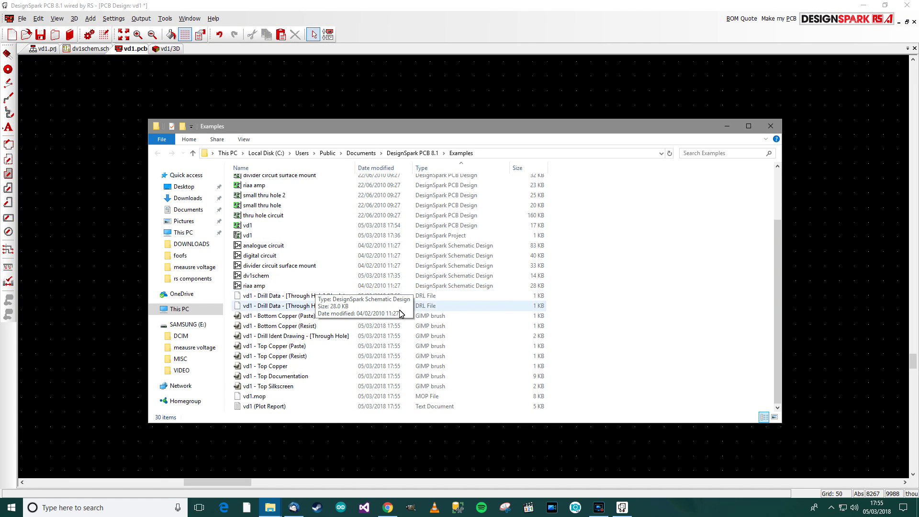
pyautogui.moveTo(566, 295); pyautogui.dragTo(240, 424)
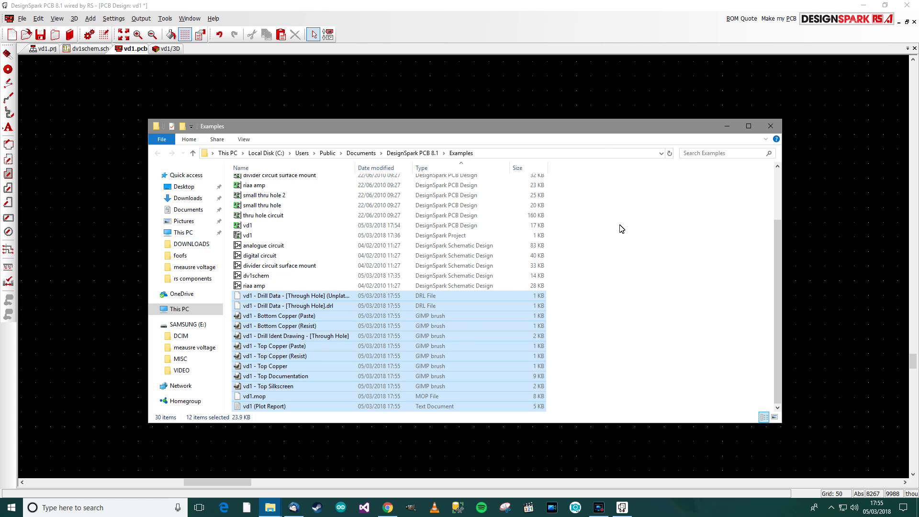
pyautogui.click(568, 96)
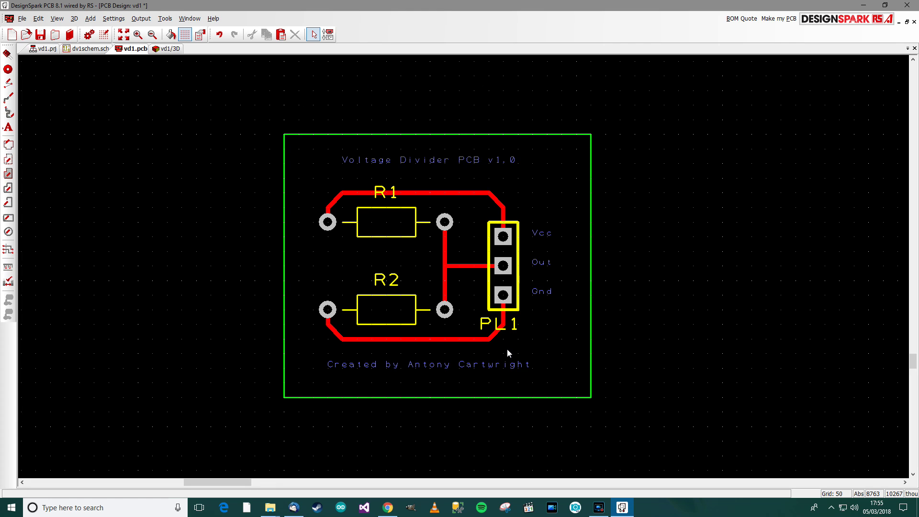
# - Inspect the updated board from another angle in the 3D view and return to the vd1.pcb layout
pyautogui.click(165, 49)
pyautogui.moveTo(504, 219); pyautogui.dragTo(410, 287)
pyautogui.click(129, 51)
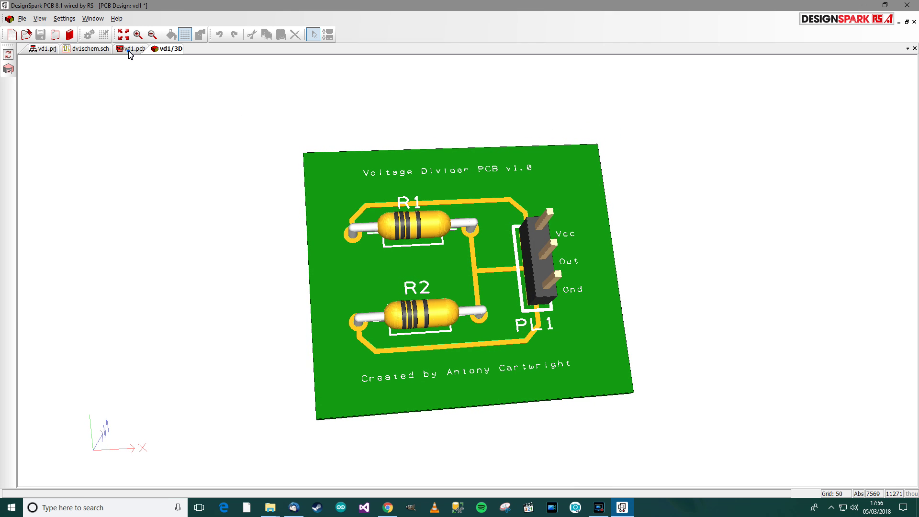